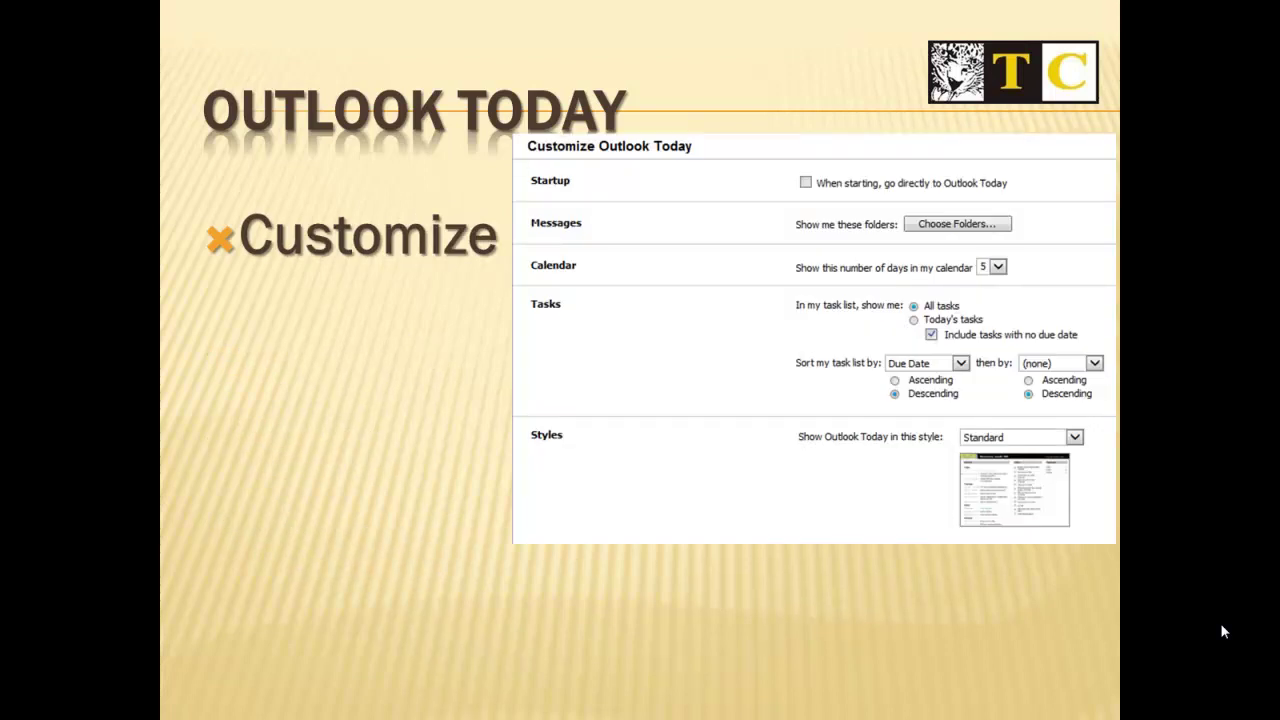
{"action": "left_click", "coordinate": [1222, 631]}
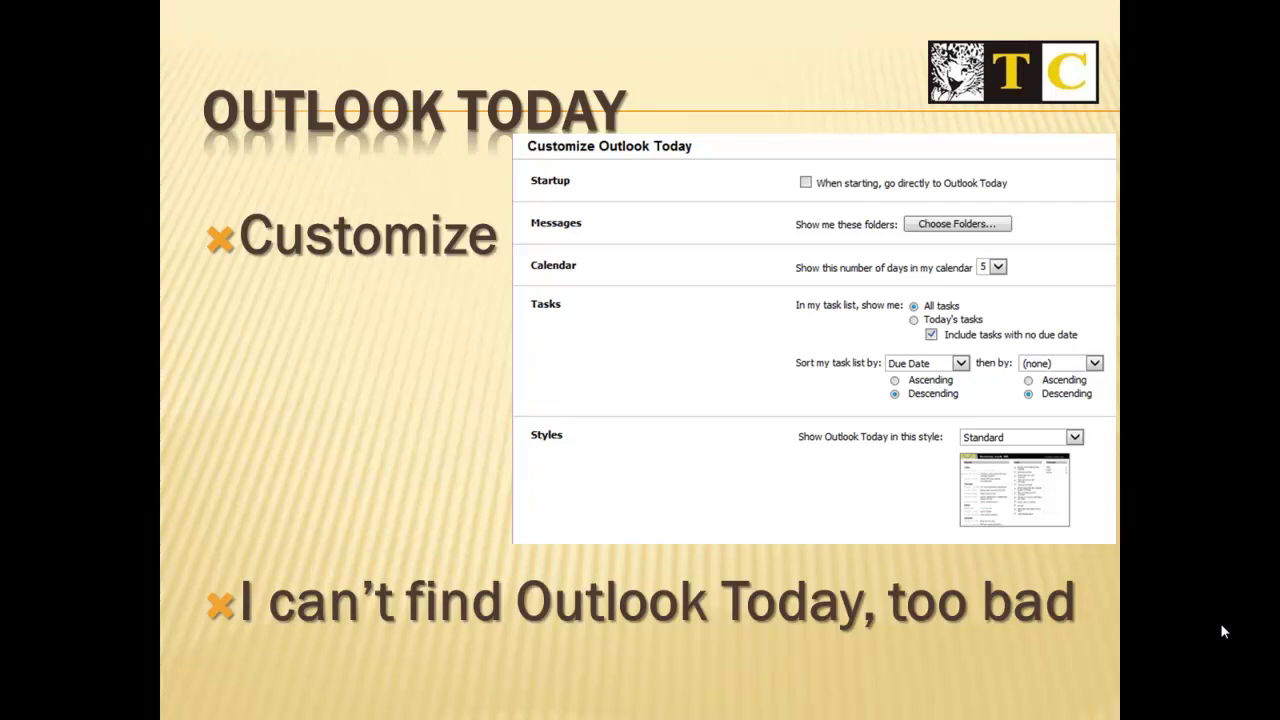
{"action": "left_click", "coordinate": [1222, 631]}
{"action": "left_click", "coordinate": [1222, 631]}
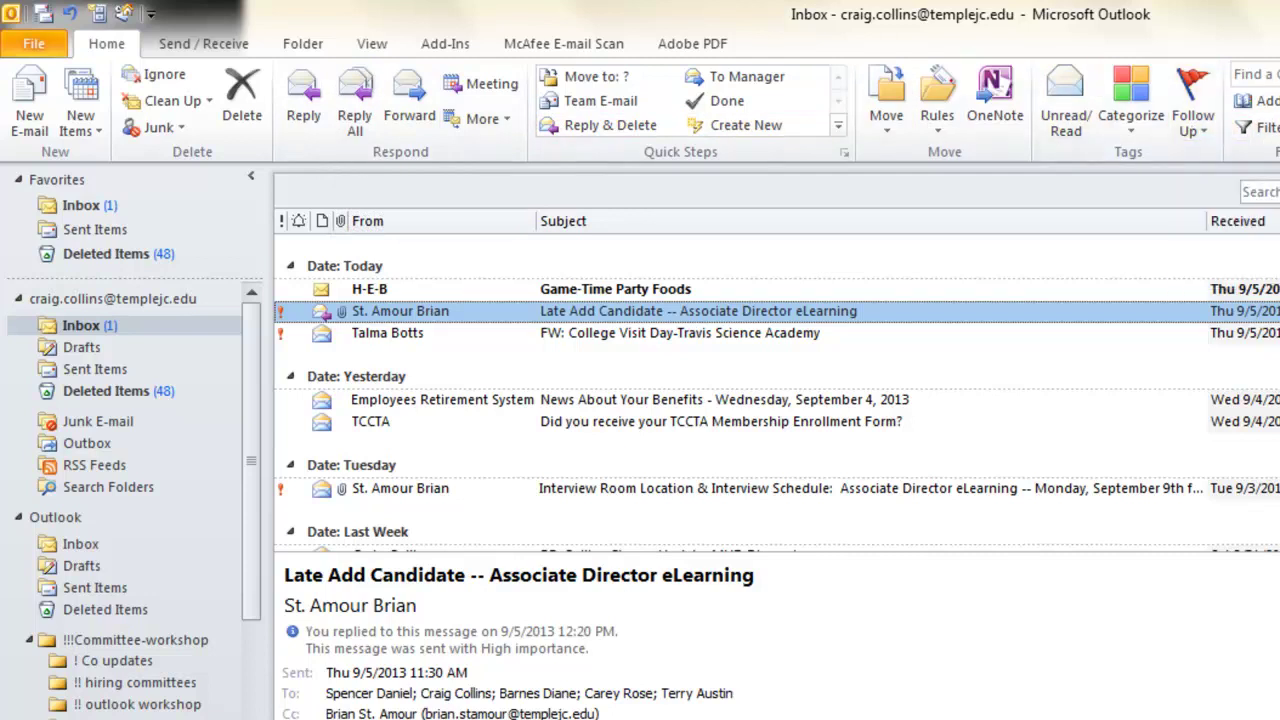
- Examine the command sets for sending and receiving, folders, and views, and return to the home commands
{"action": "left_click", "coordinate": [197, 50]}
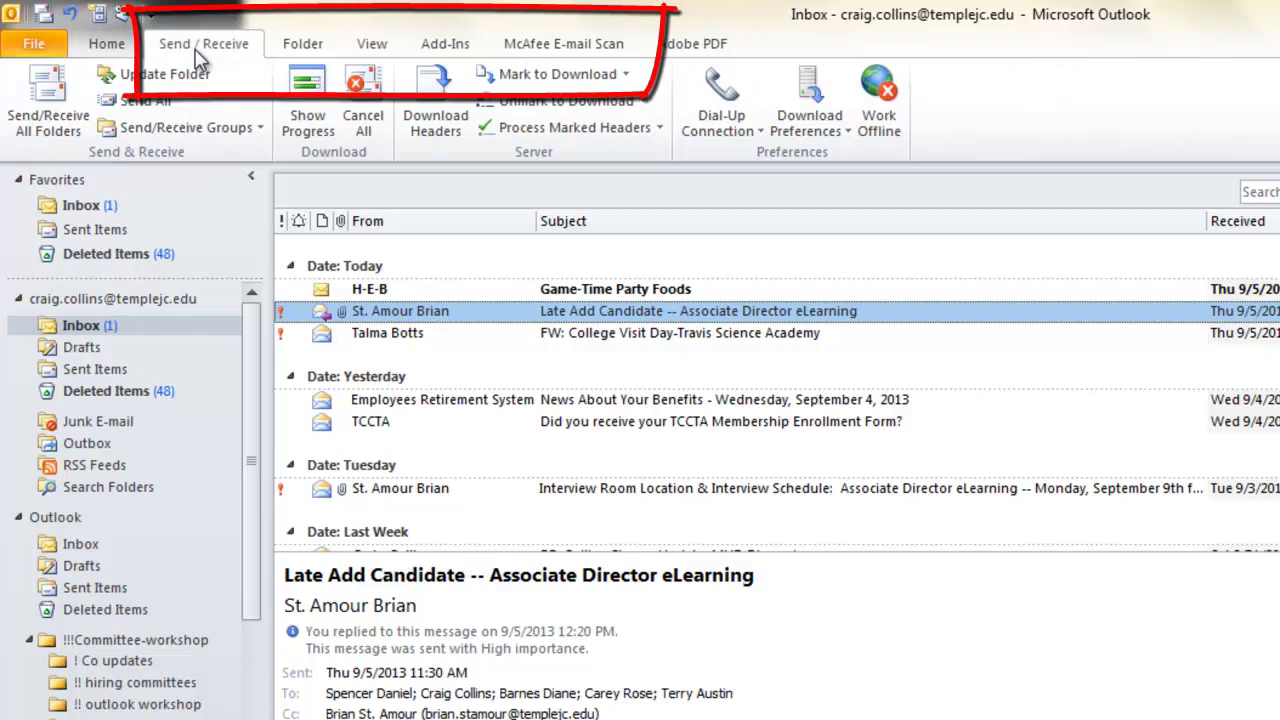
{"action": "left_click", "coordinate": [304, 50]}
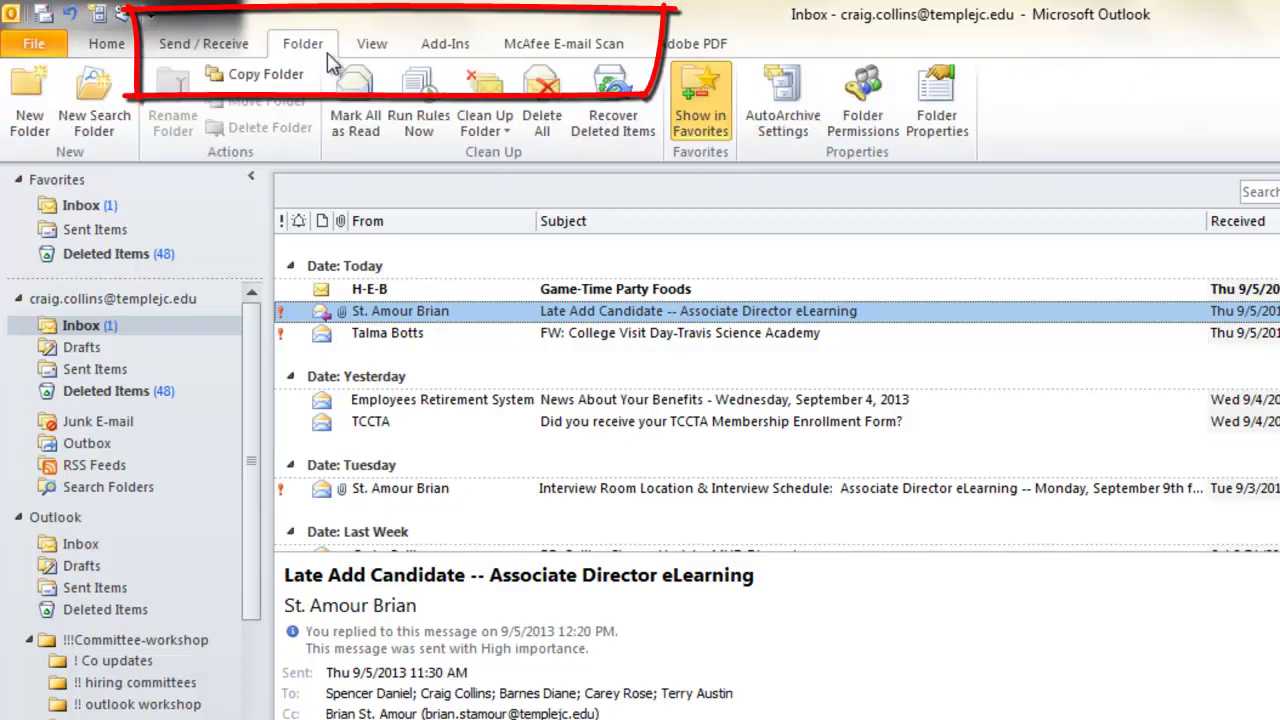
{"action": "left_click", "coordinate": [375, 52]}
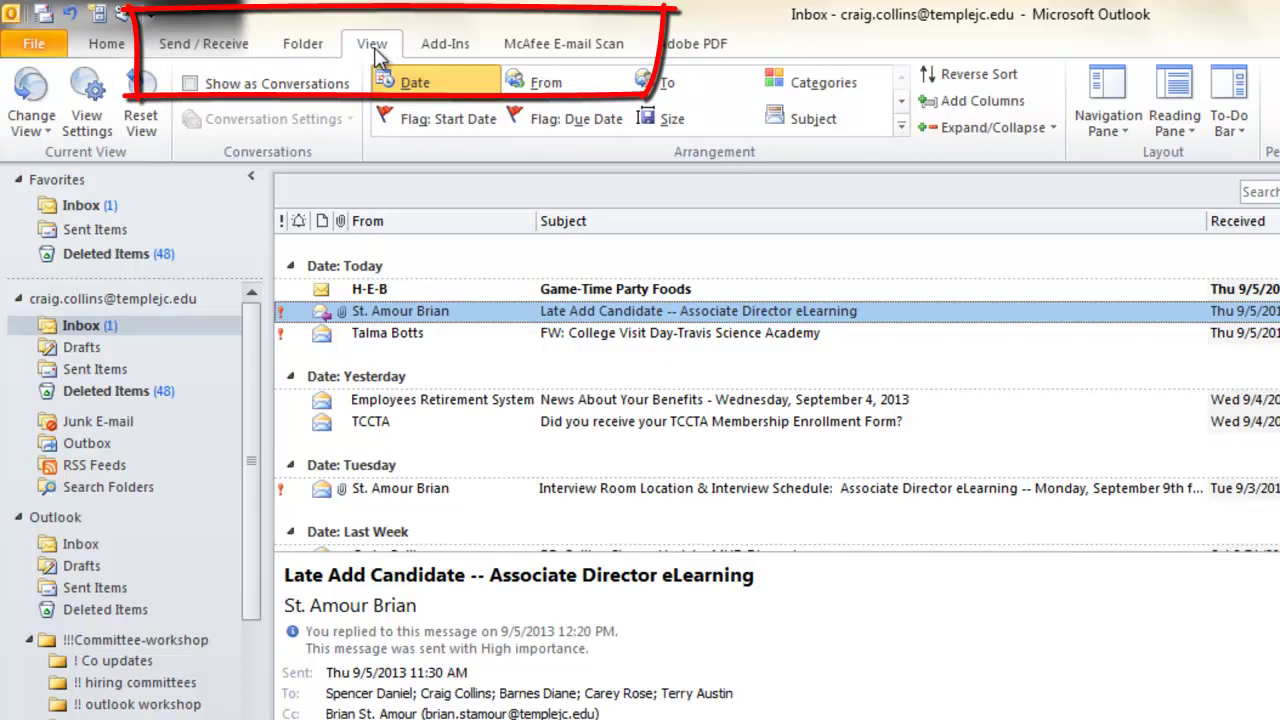
{"action": "left_click", "coordinate": [440, 52]}
{"action": "left_click", "coordinate": [106, 45]}
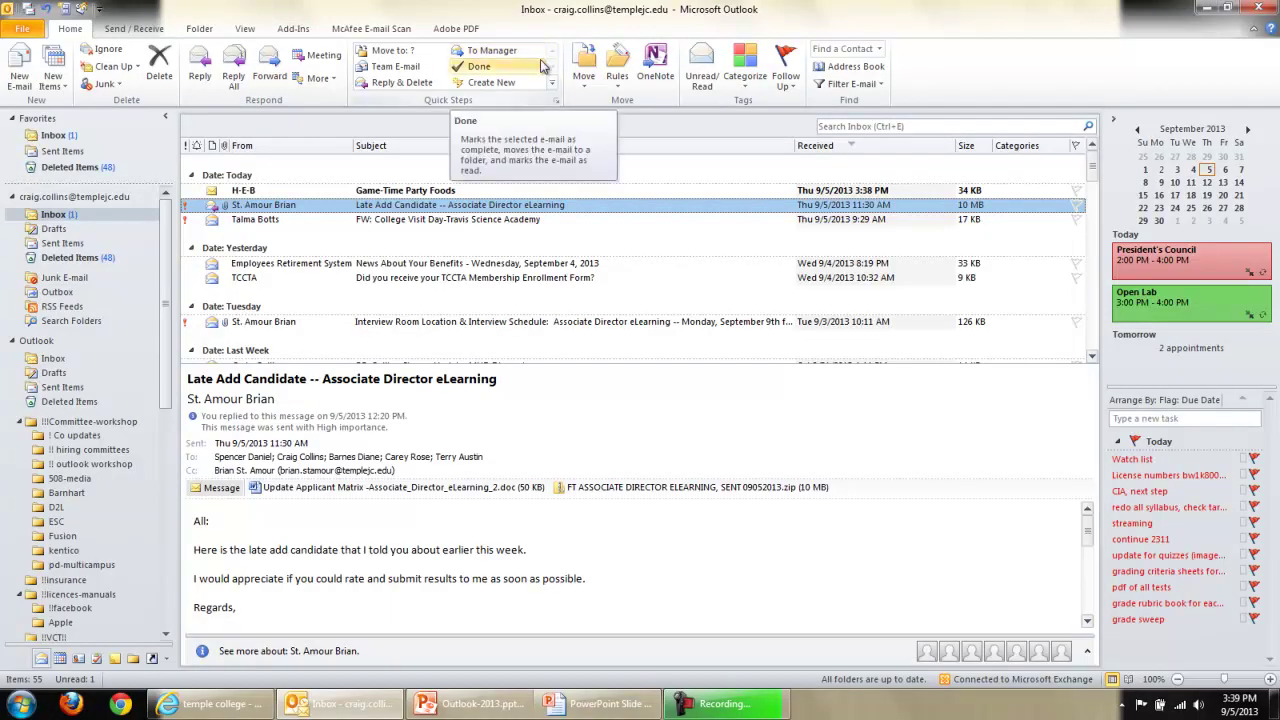
{"action": "scroll", "coordinate": [540, 65], "scroll_direction": "down", "scroll_amount": 1}
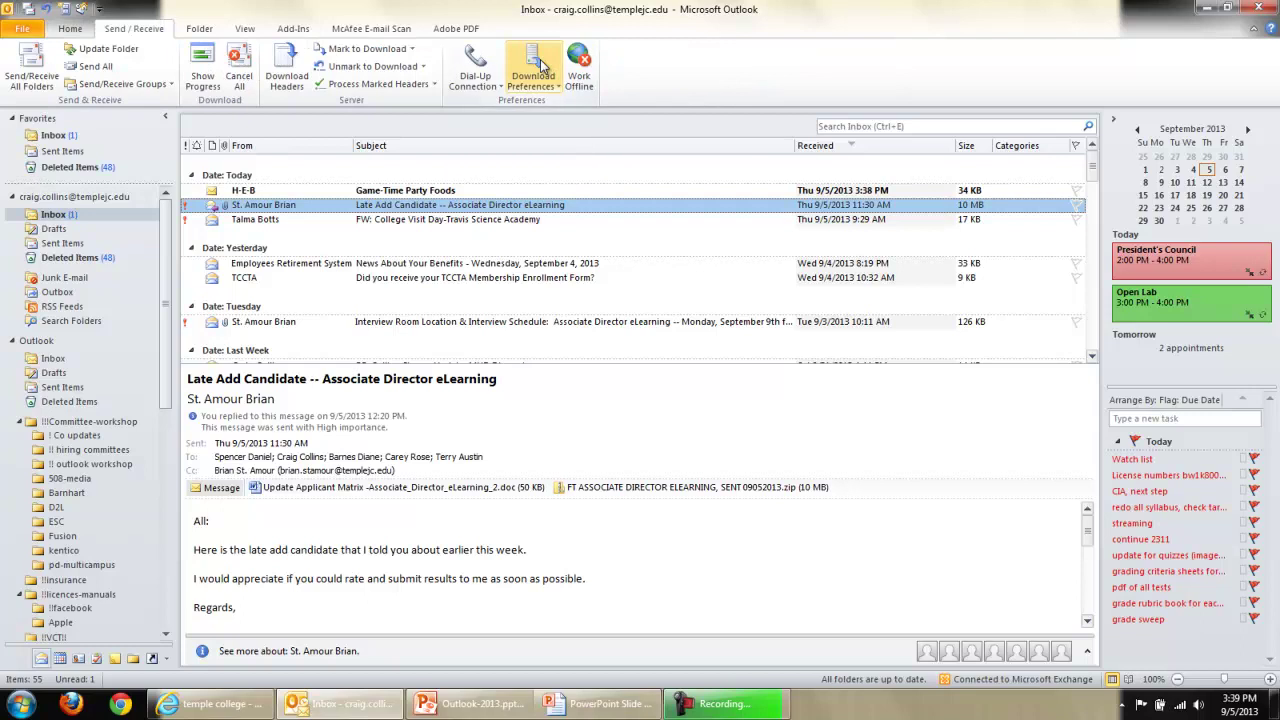
{"action": "scroll", "coordinate": [540, 63], "scroll_direction": "down", "scroll_amount": 1}
{"action": "scroll", "coordinate": [540, 60], "scroll_direction": "down", "scroll_amount": 1}
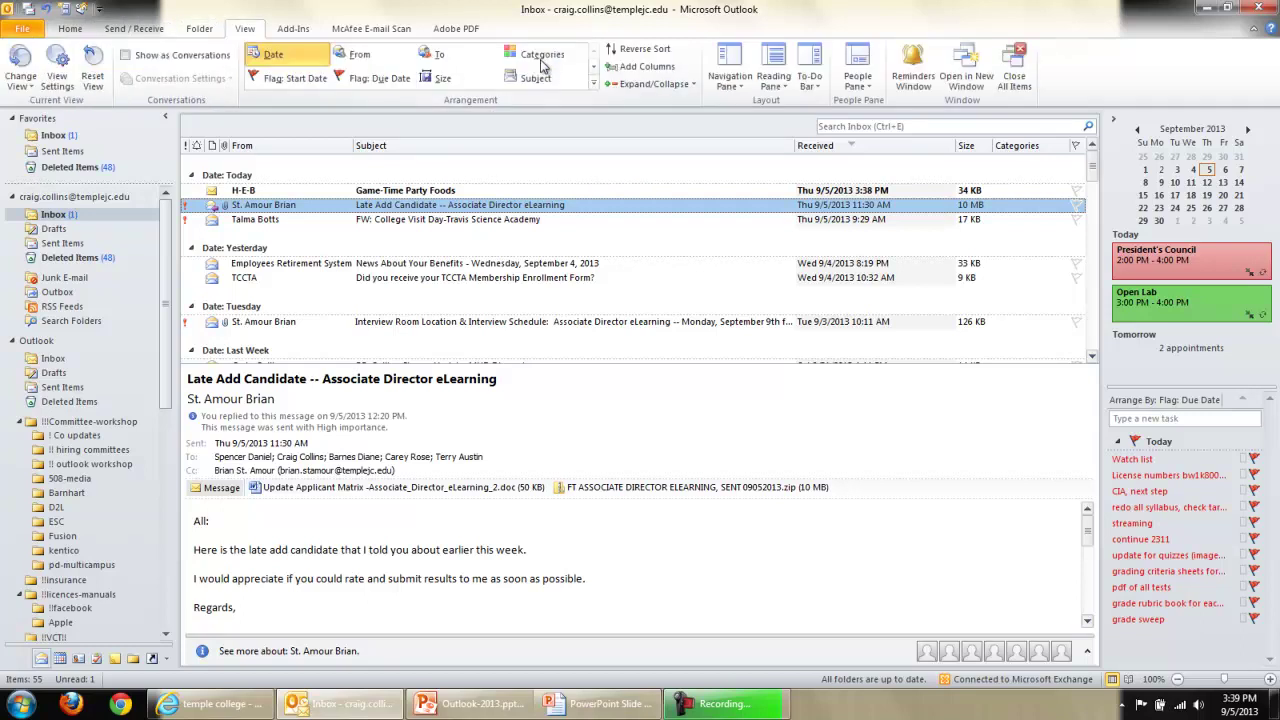
{"action": "scroll", "coordinate": [543, 65], "scroll_direction": "down", "scroll_amount": 1}
{"action": "scroll", "coordinate": [540, 65], "scroll_direction": "up", "scroll_amount": 1}
{"action": "scroll", "coordinate": [543, 64], "scroll_direction": "up", "scroll_amount": 3}
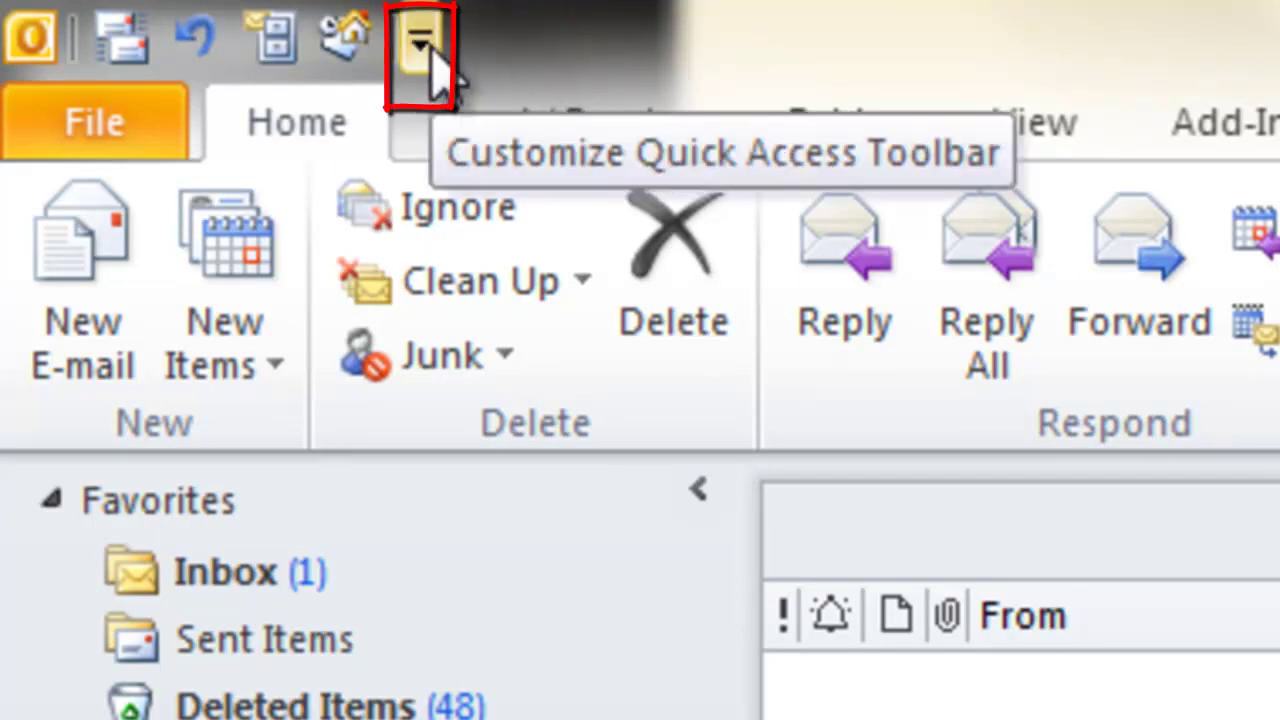
- Add the Outlook Today command to the Quick Access Toolbar, choosing it from All Commands
{"action": "left_click", "coordinate": [420, 45]}
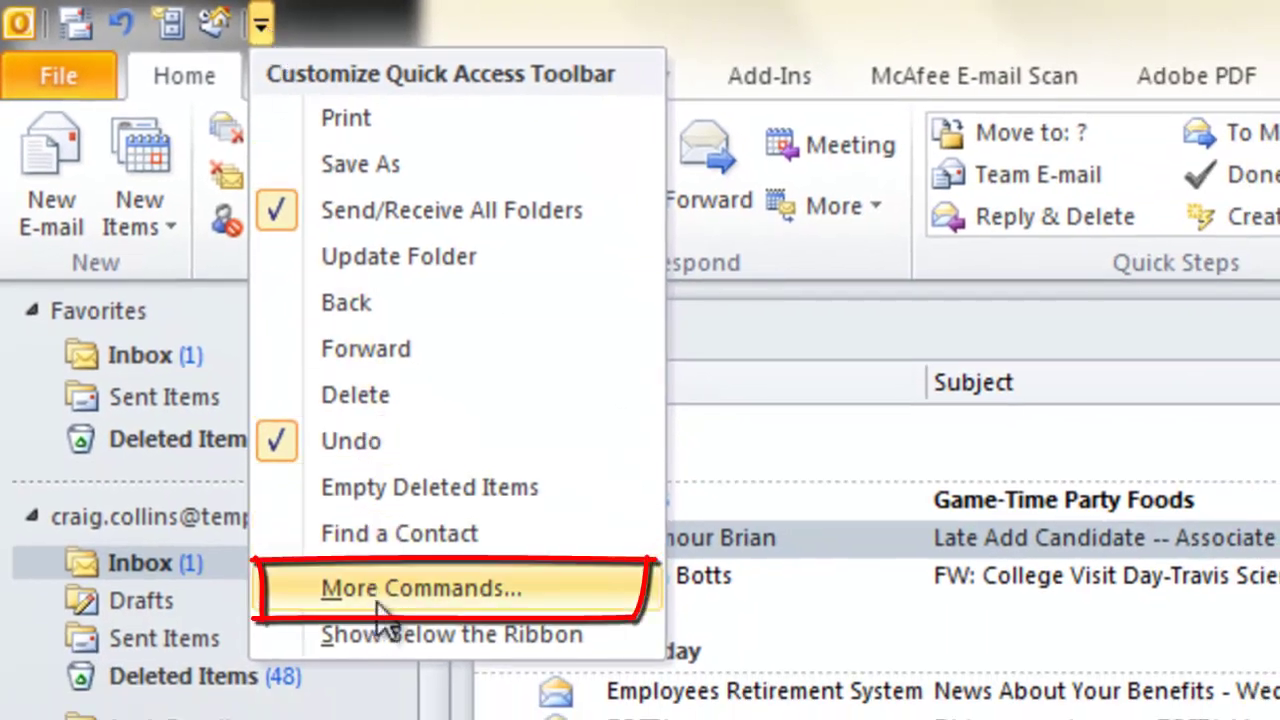
{"action": "left_click", "coordinate": [387, 598]}
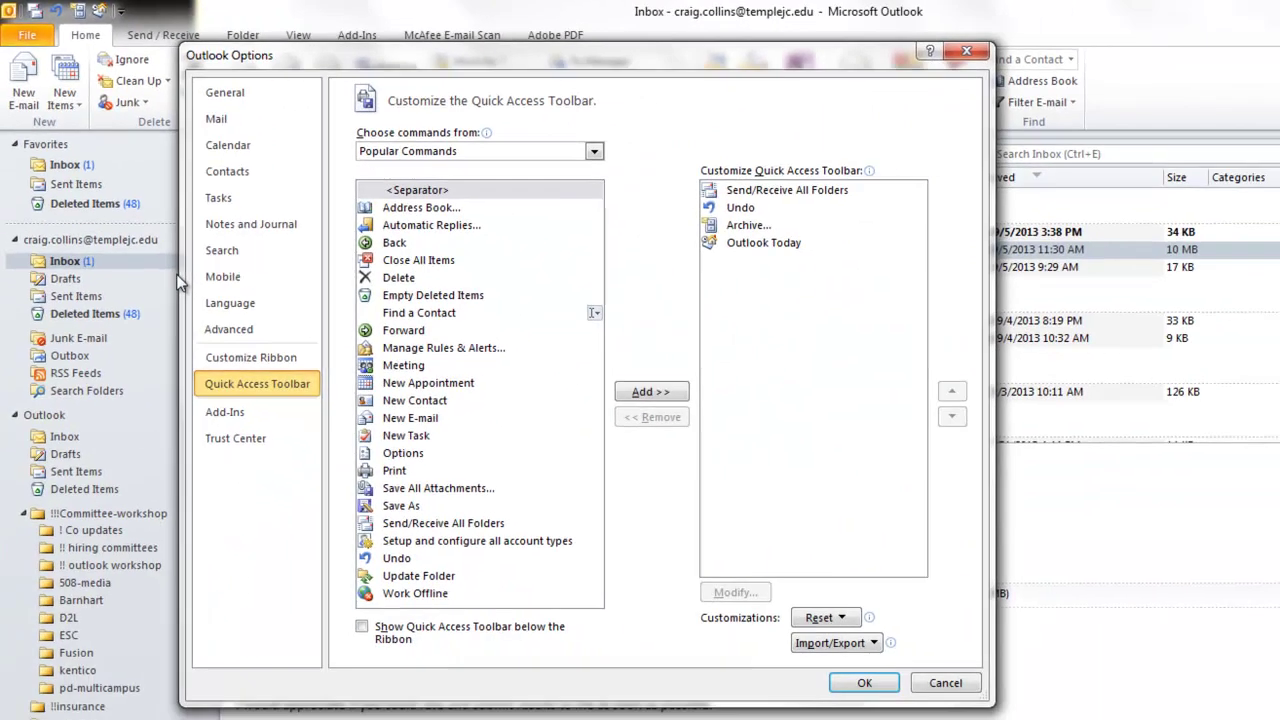
{"action": "left_click", "coordinate": [430, 150]}
{"action": "left_click", "coordinate": [410, 204]}
{"action": "left_click_drag", "start_coordinate": [594, 197], "coordinate": [605, 457]}
{"action": "left_click", "coordinate": [423, 403]}
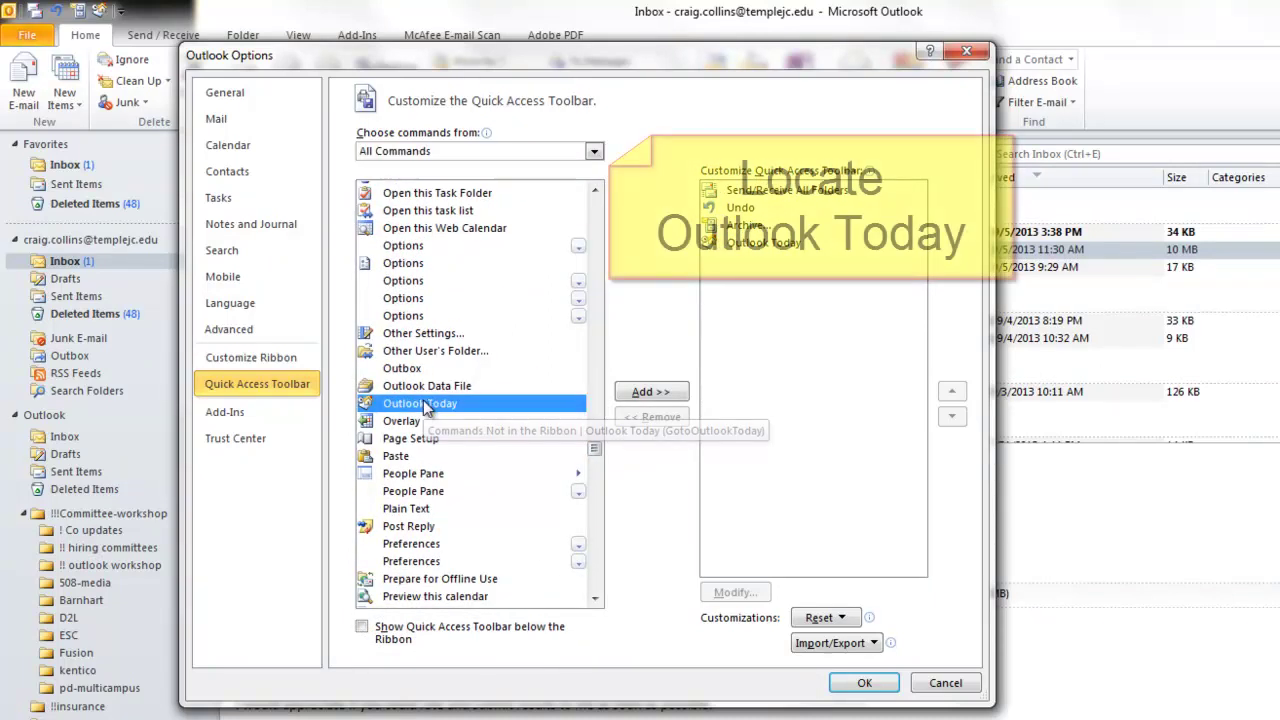
{"action": "left_click", "coordinate": [651, 391]}
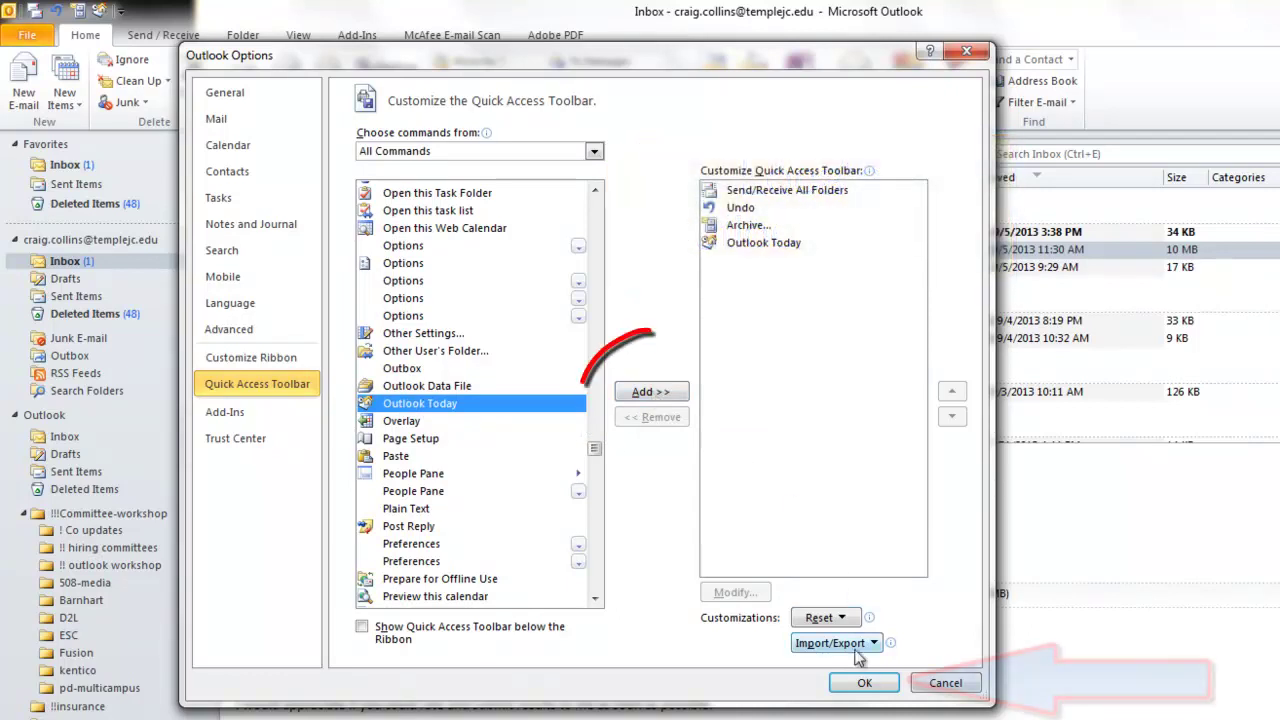
{"action": "left_click", "coordinate": [864, 683]}
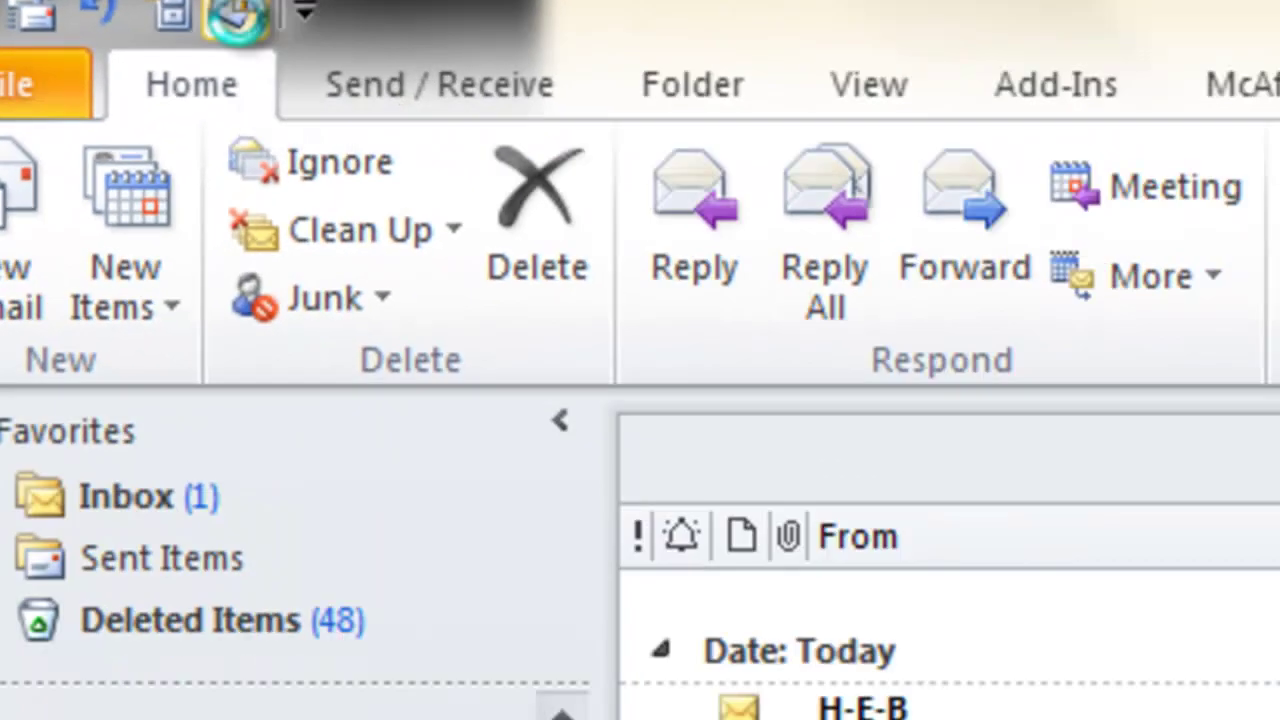
- Open the Outlook Today summary to view its calendar, tasks and messages, and return to the Inbox
{"action": "left_click", "coordinate": [455, 60]}
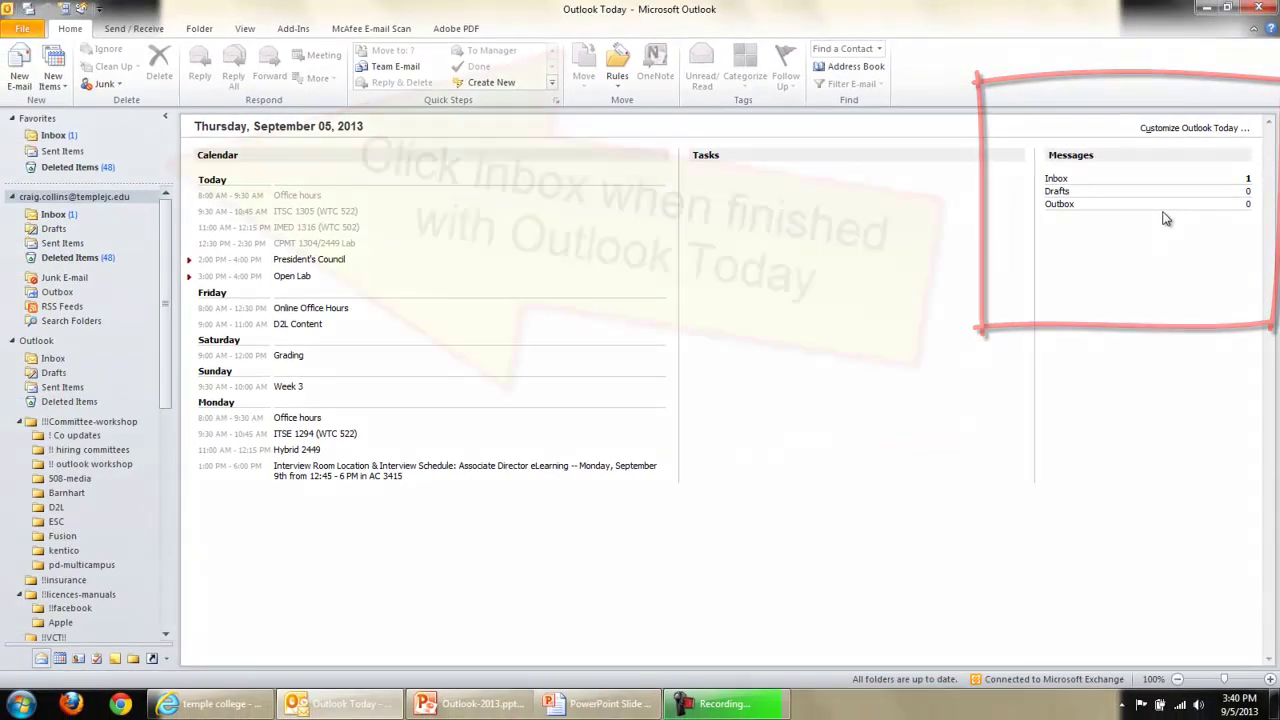
{"action": "left_click", "coordinate": [54, 135]}
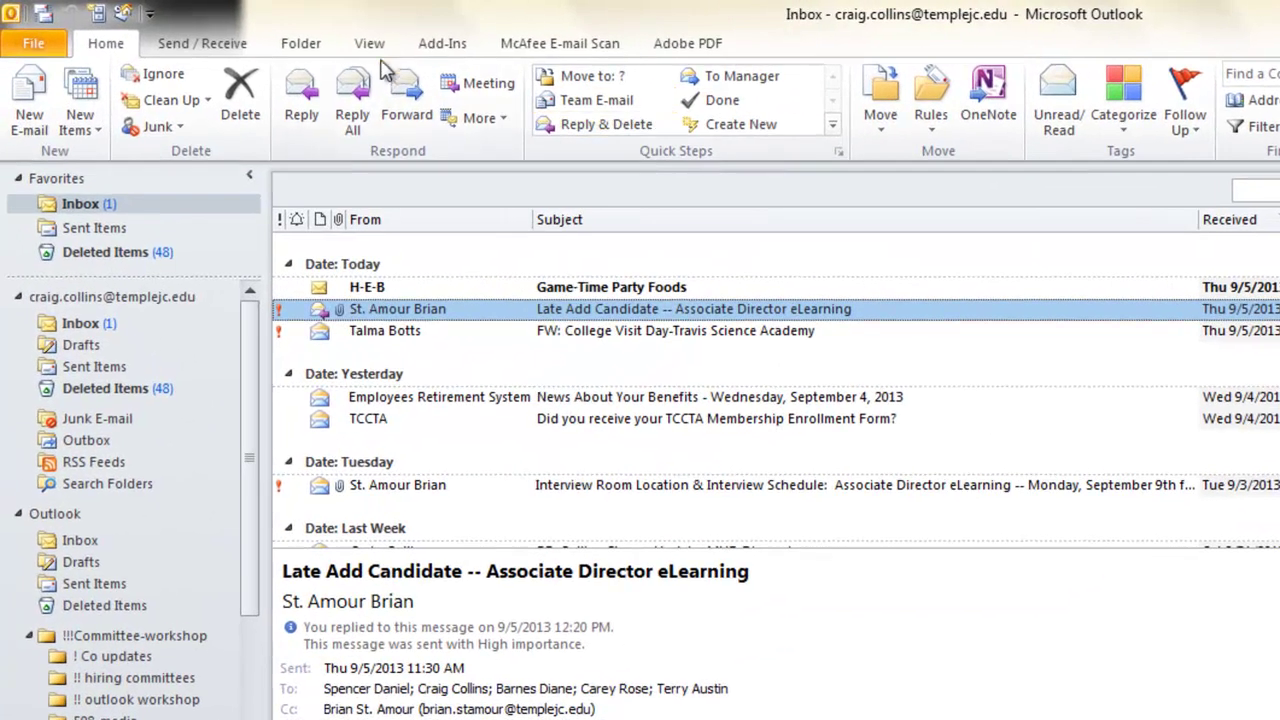
{"action": "left_click", "coordinate": [371, 45]}
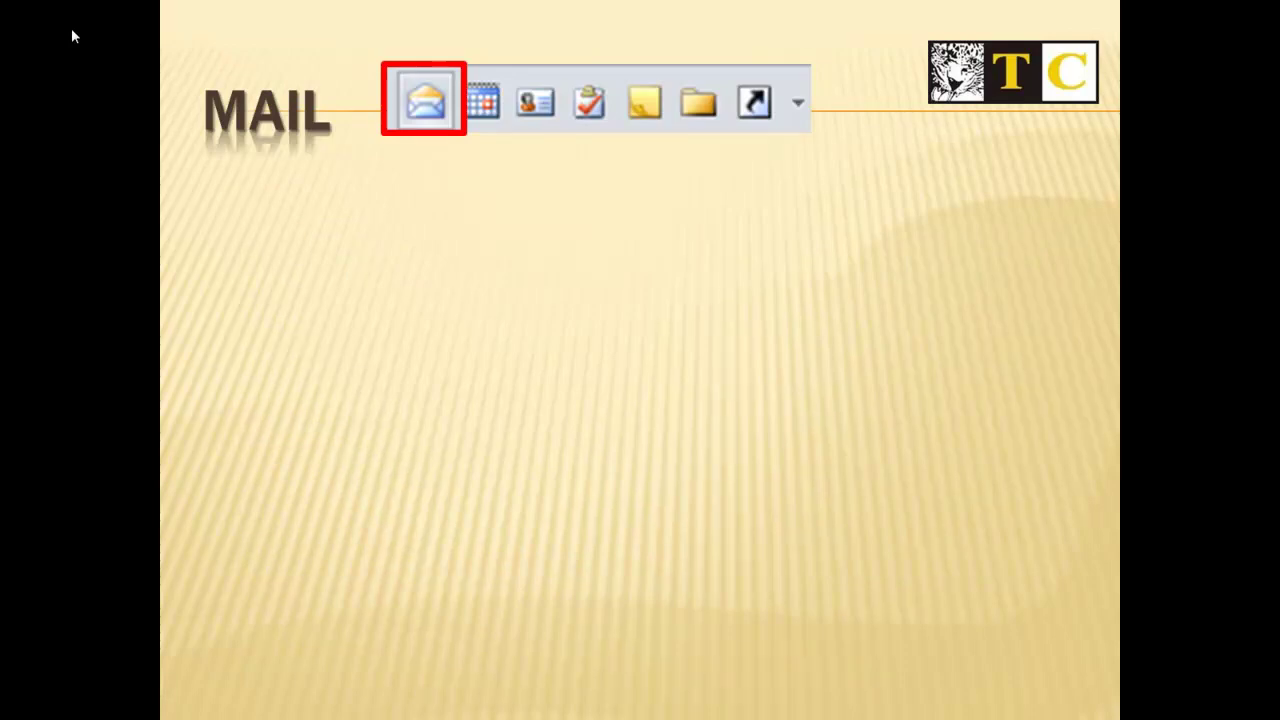
- Switch from the presentation to Outlook and view the commands for sending and receiving mail in all folders
{"action": "key", "text": "Right"}
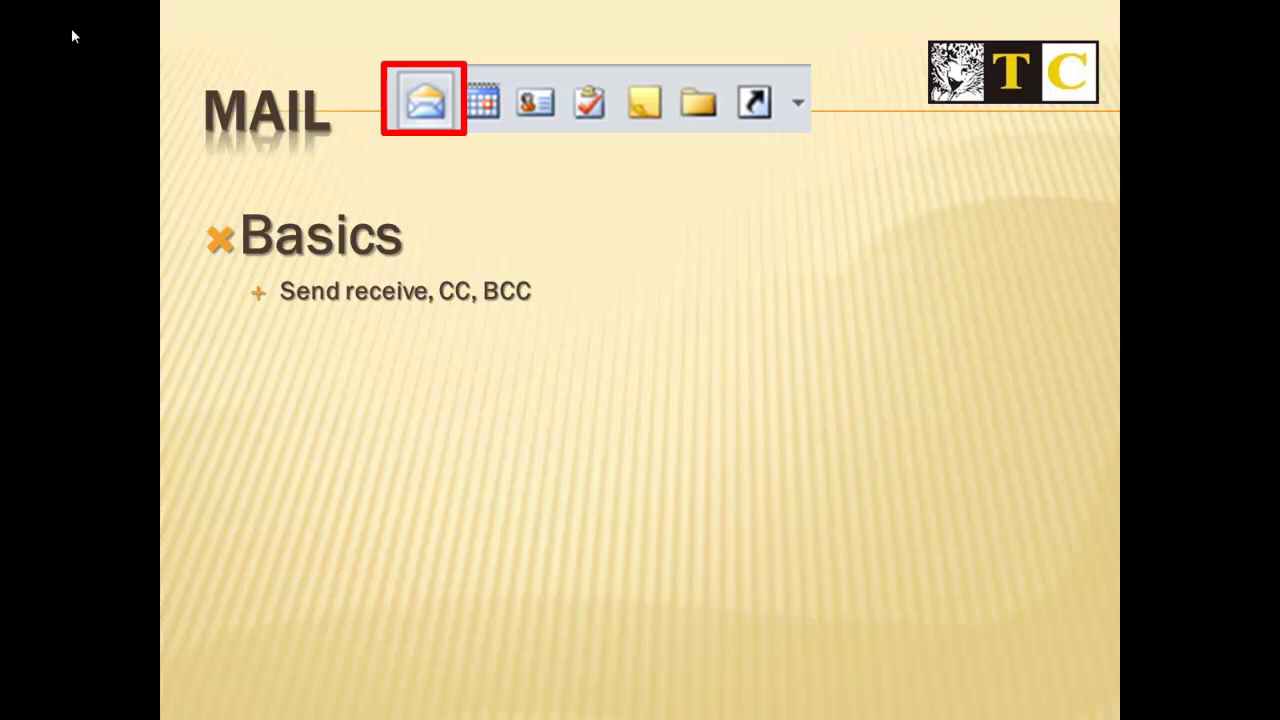
{"action": "key", "text": "alt+Tab"}
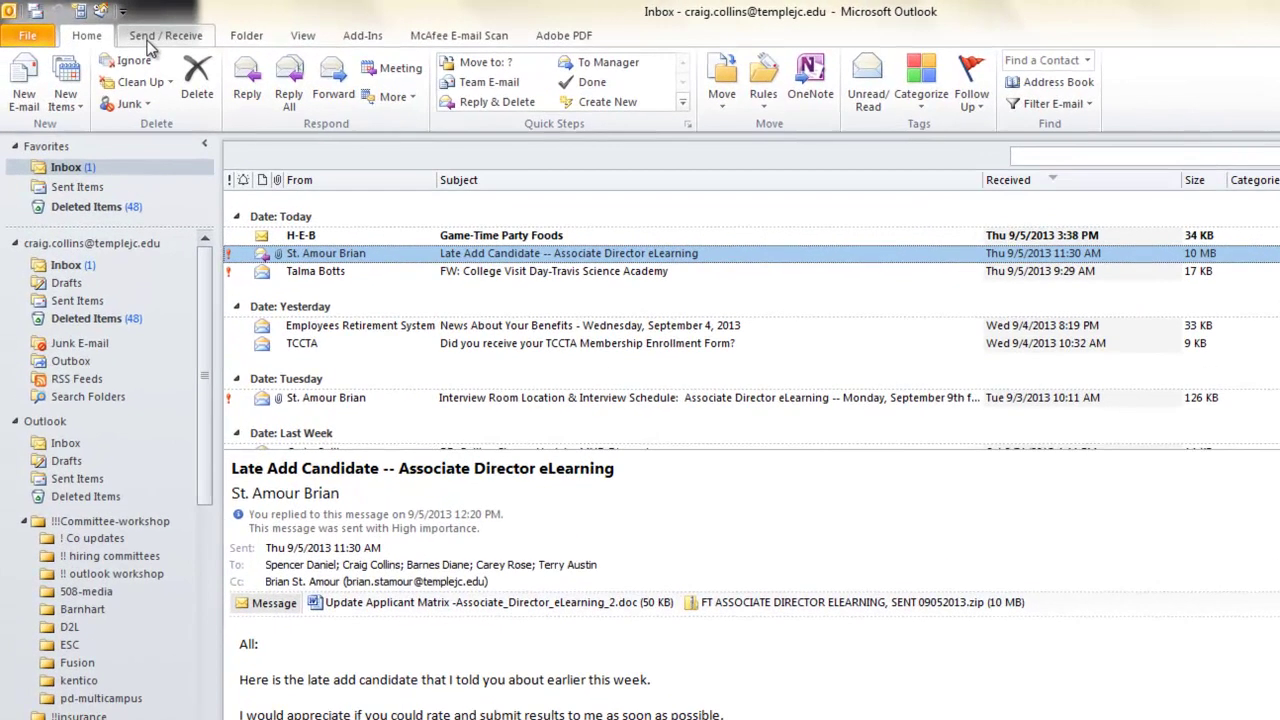
{"action": "left_click", "coordinate": [122, 32]}
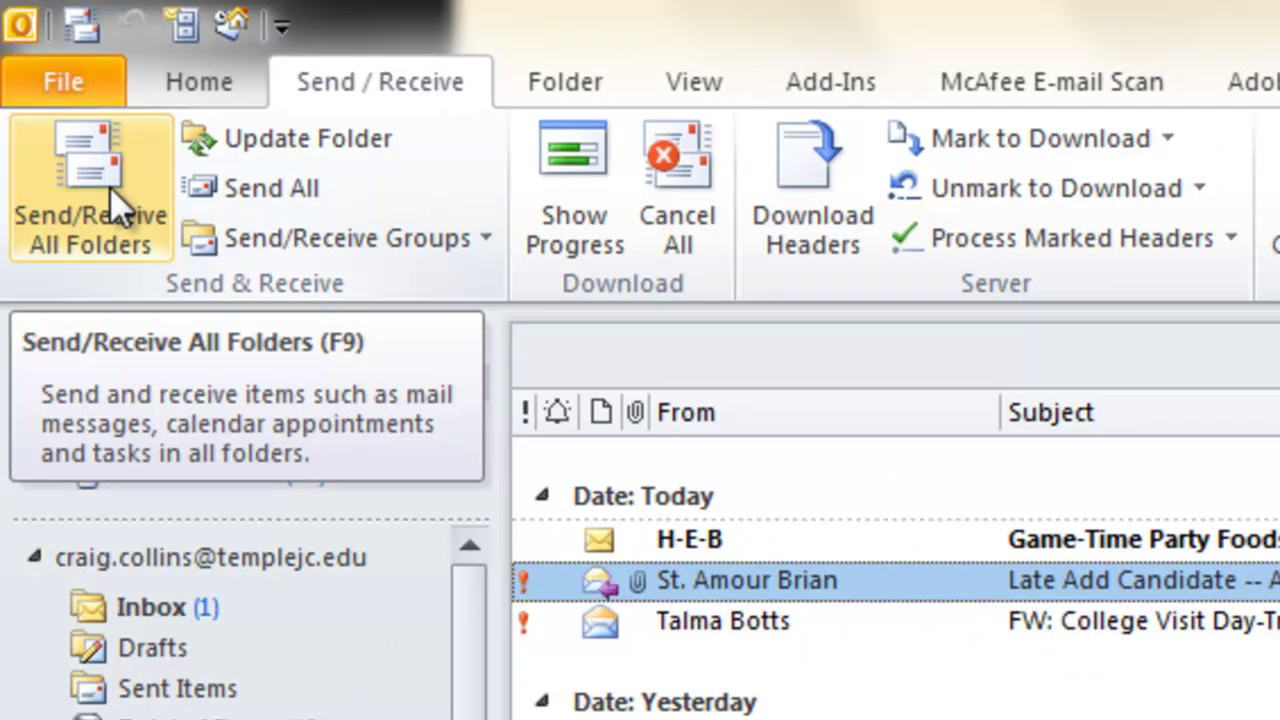
{"action": "left_click", "coordinate": [210, 88]}
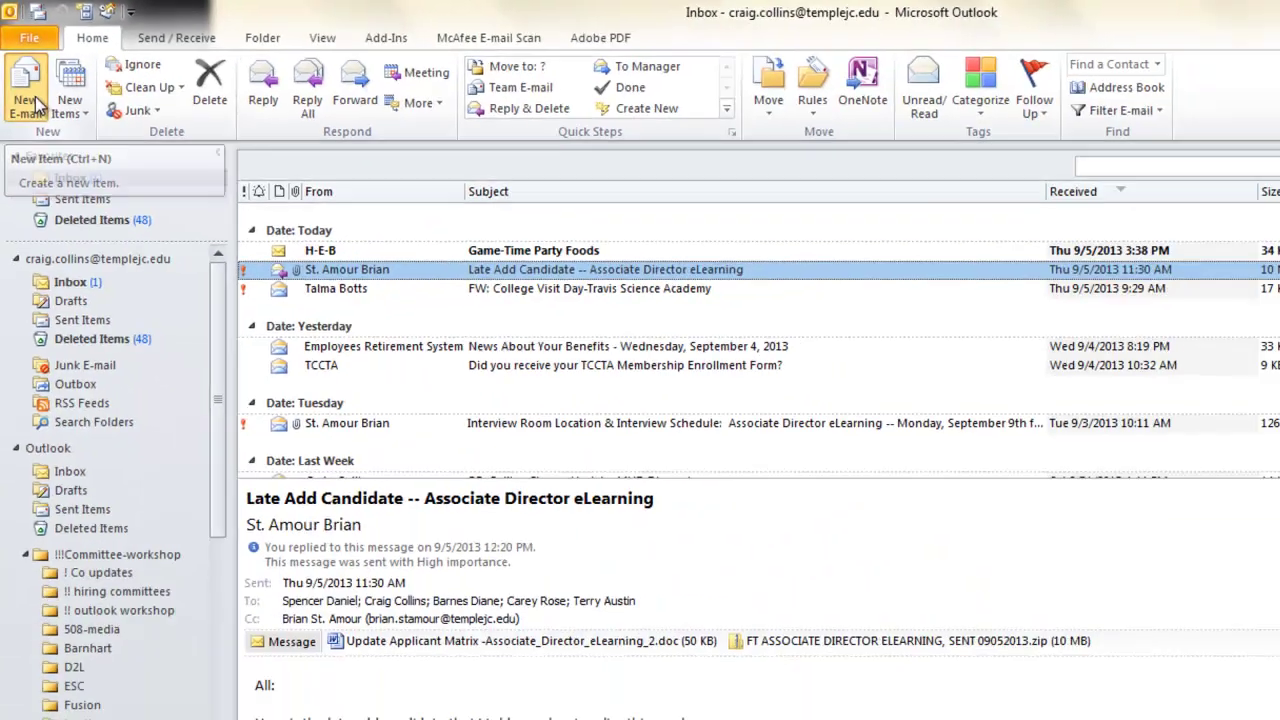
- Create a new e-mail and address it to a colleague chosen from the suggested recipients
{"action": "left_click", "coordinate": [37, 103]}
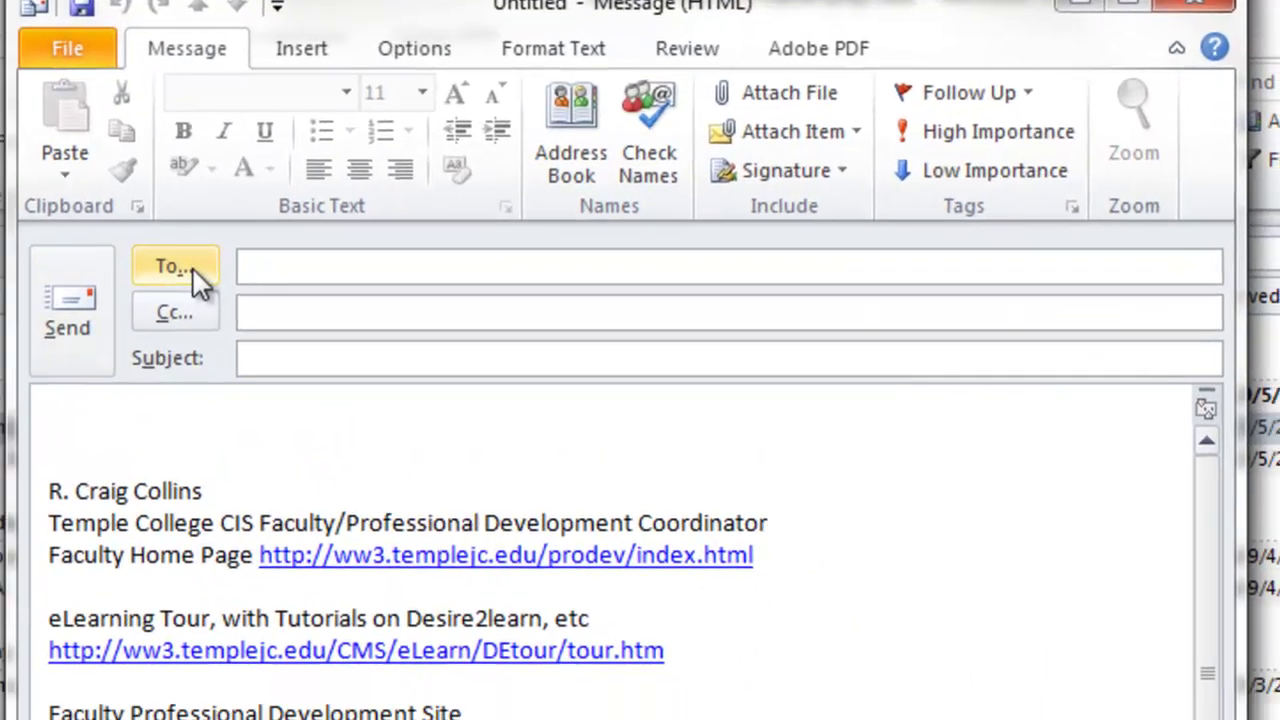
{"action": "left_click", "coordinate": [193, 269]}
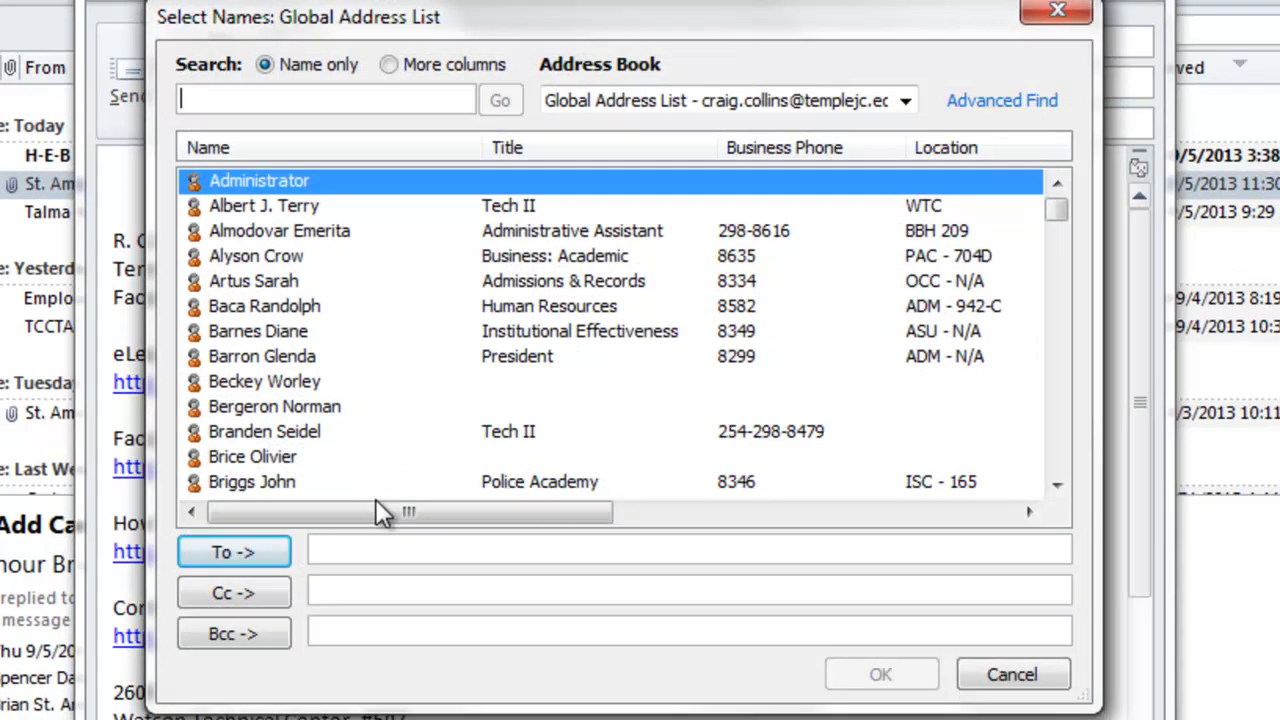
{"action": "left_click", "coordinate": [1012, 678]}
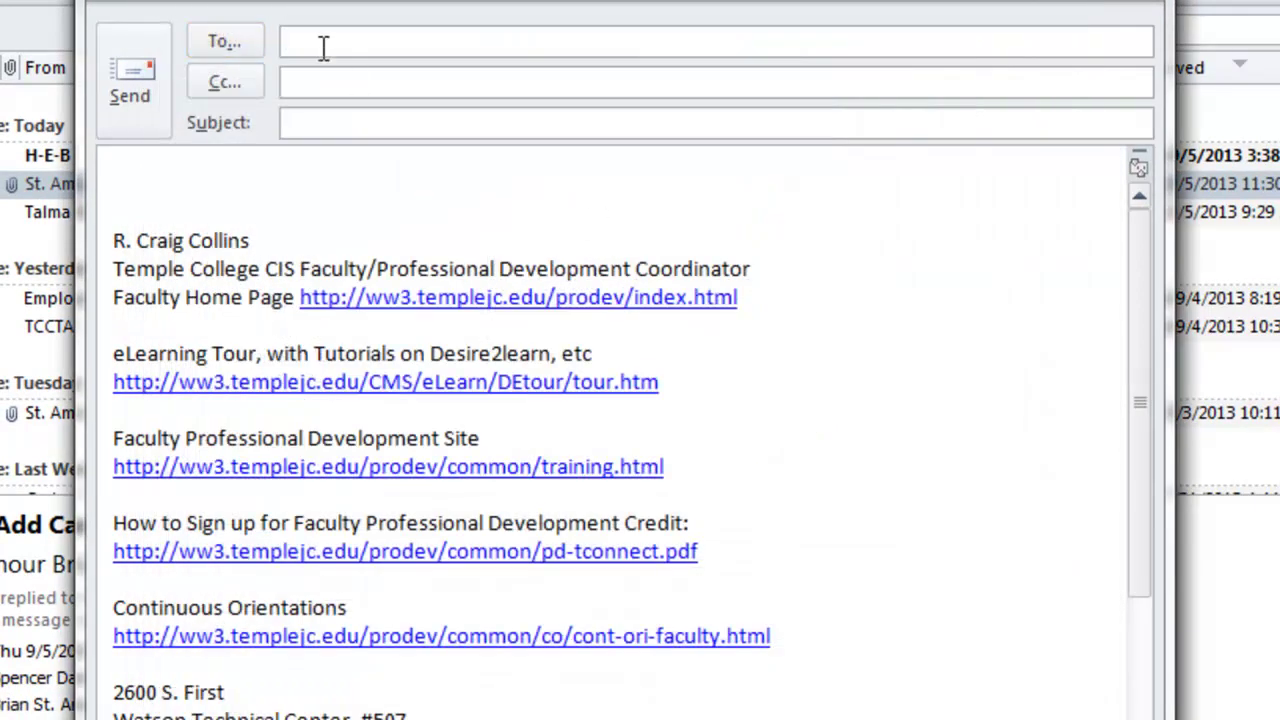
{"action": "type", "text": "mar"}
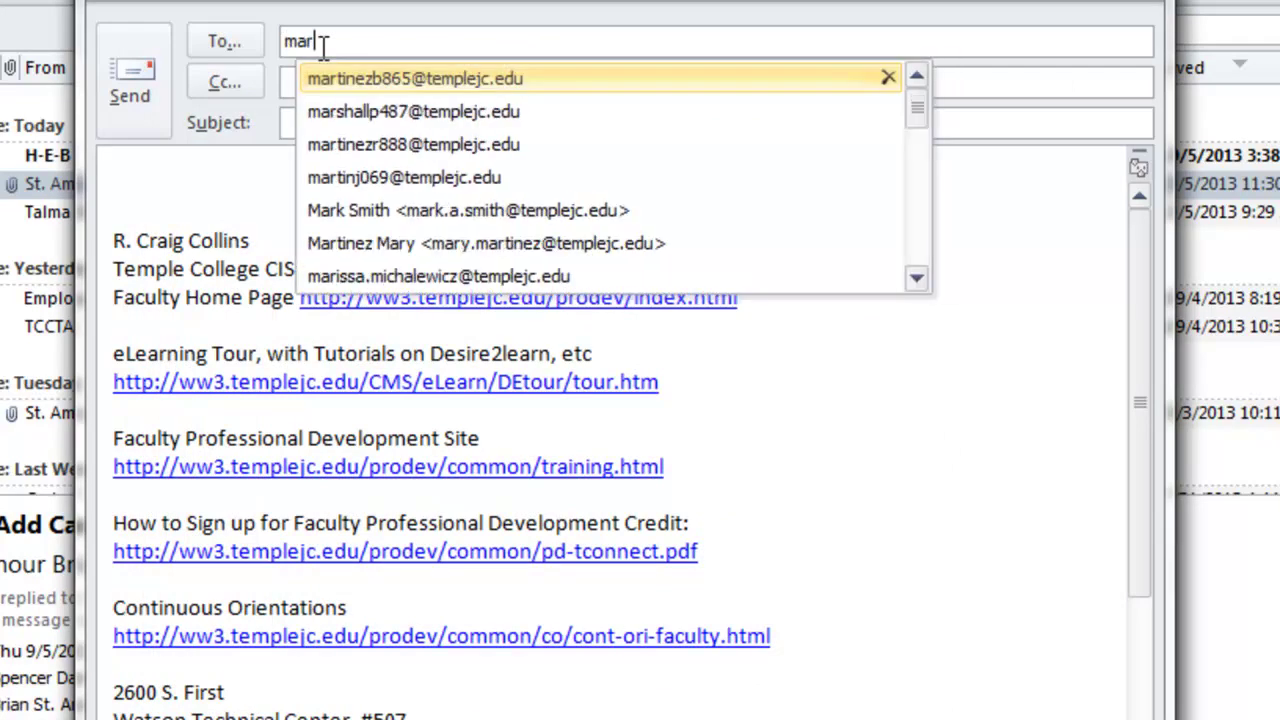
{"action": "type", "text": "k"}
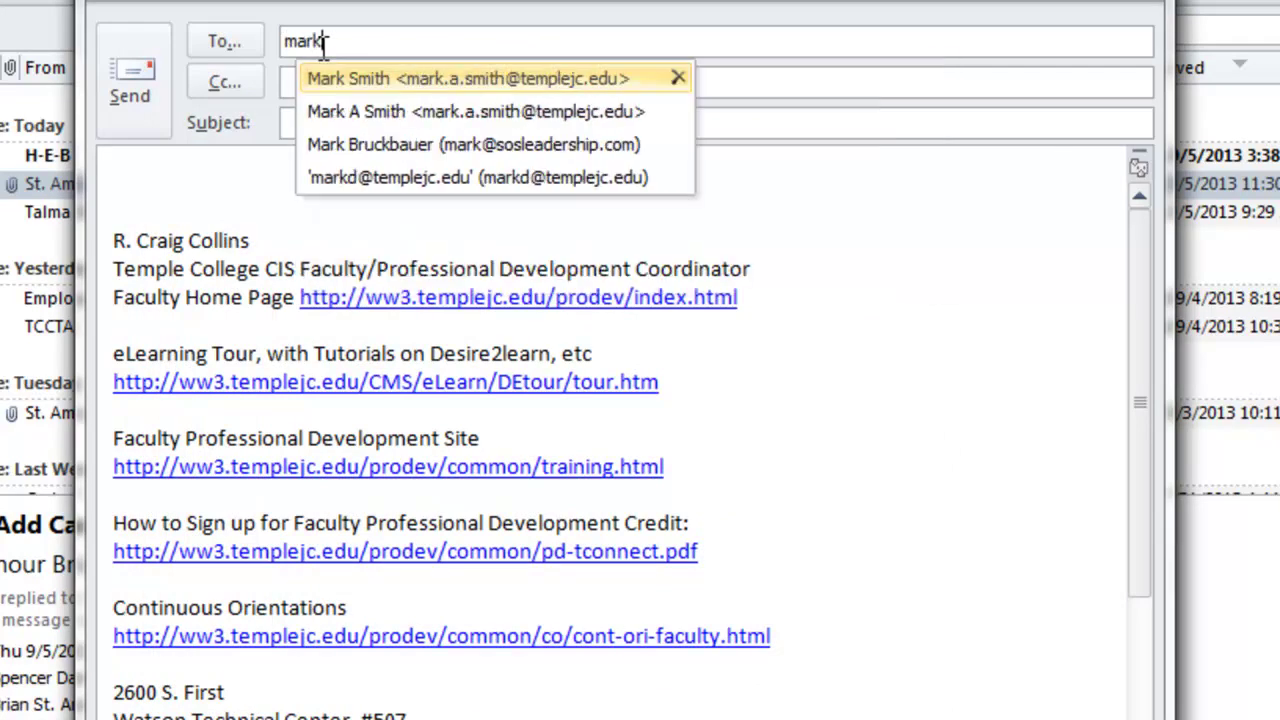
{"action": "left_click", "coordinate": [363, 78]}
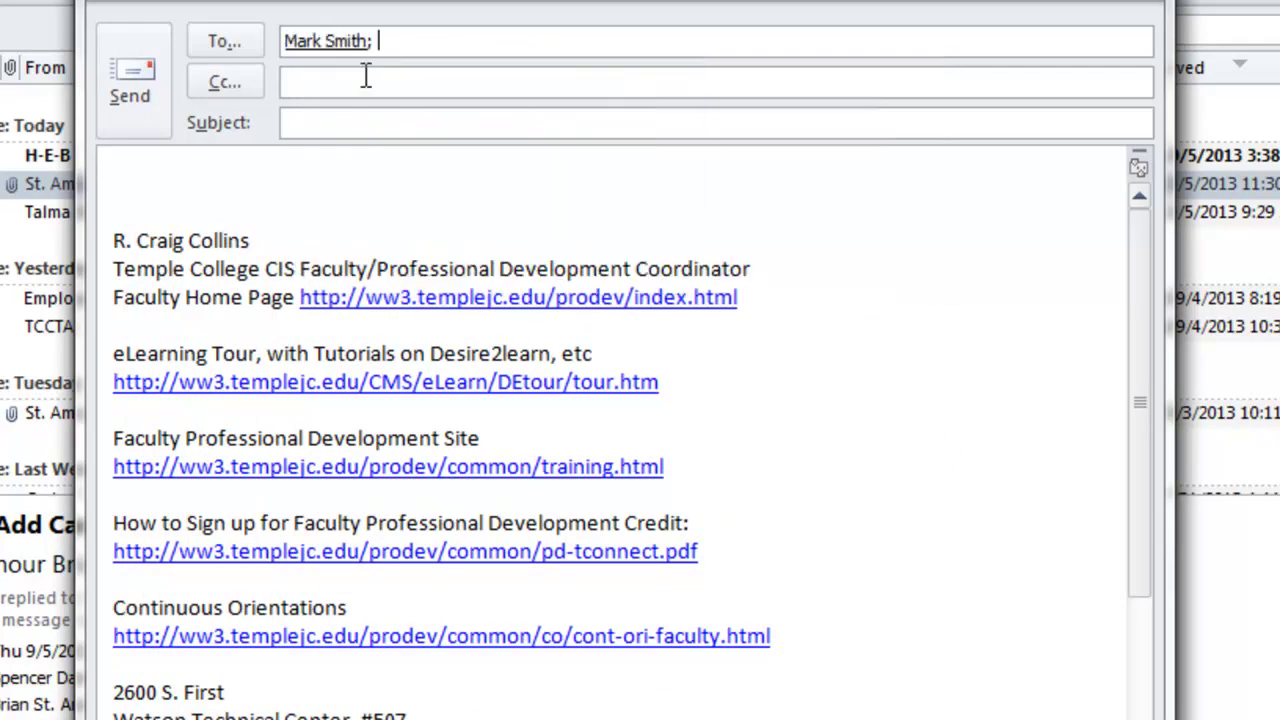
- Add the college president from the Global Address List as a Cc recipient of the message
{"action": "left_click", "coordinate": [220, 88]}
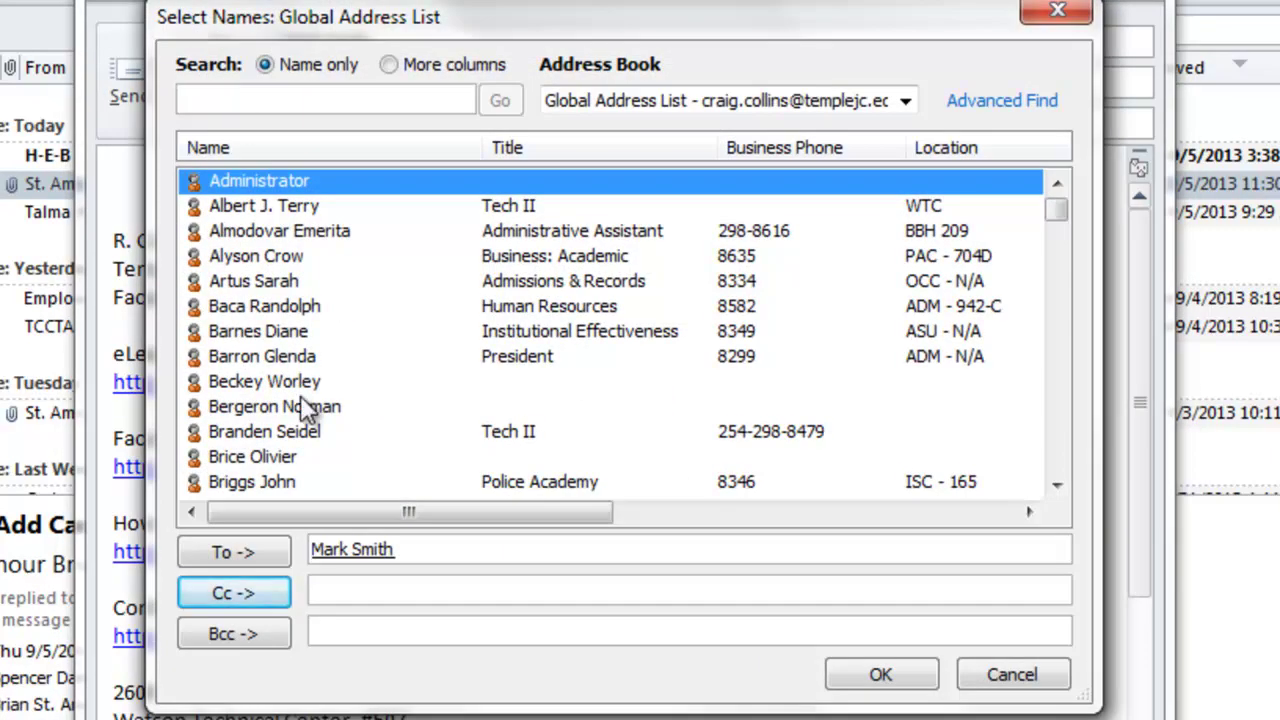
{"action": "left_click", "coordinate": [260, 362]}
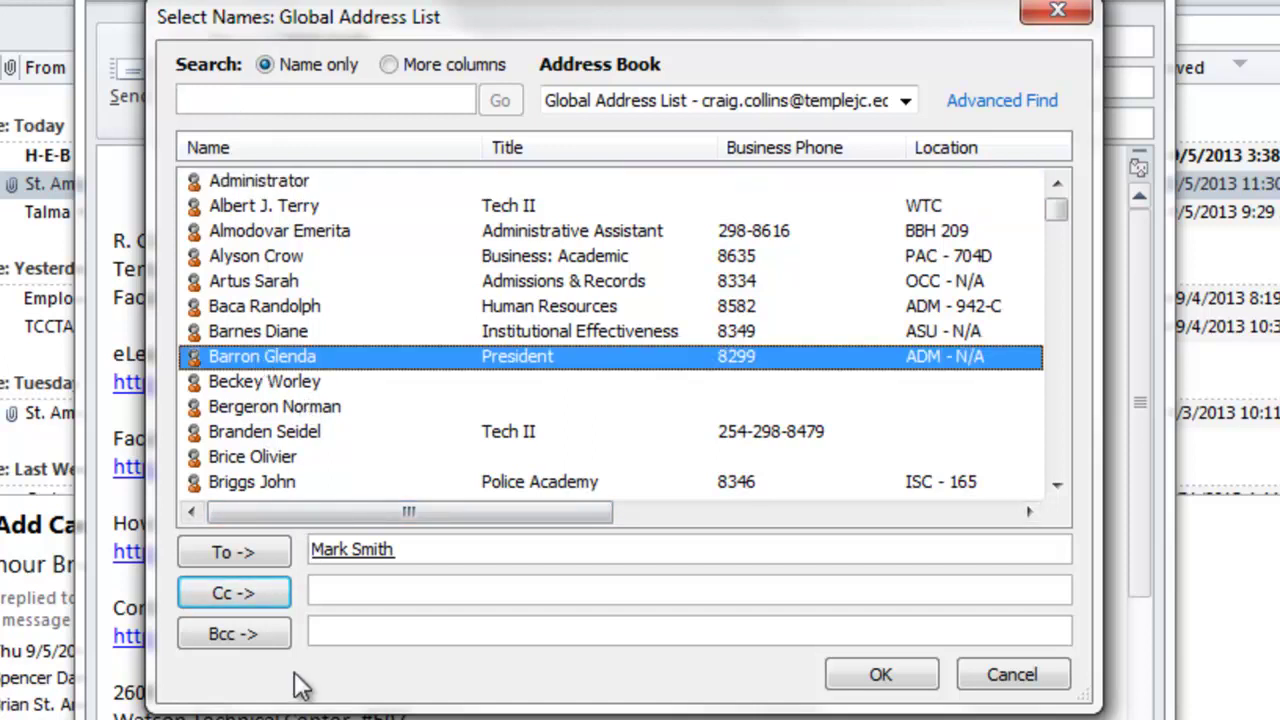
{"action": "left_click", "coordinate": [265, 592]}
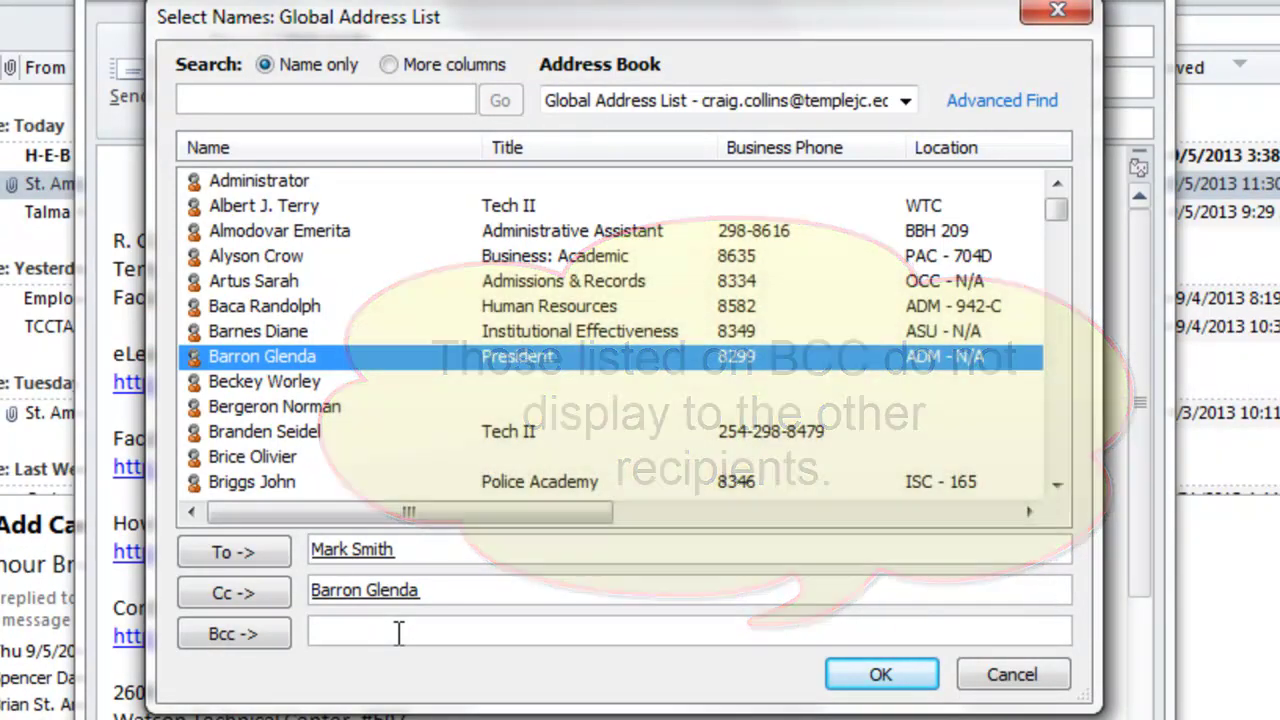
{"action": "left_click", "coordinate": [872, 684]}
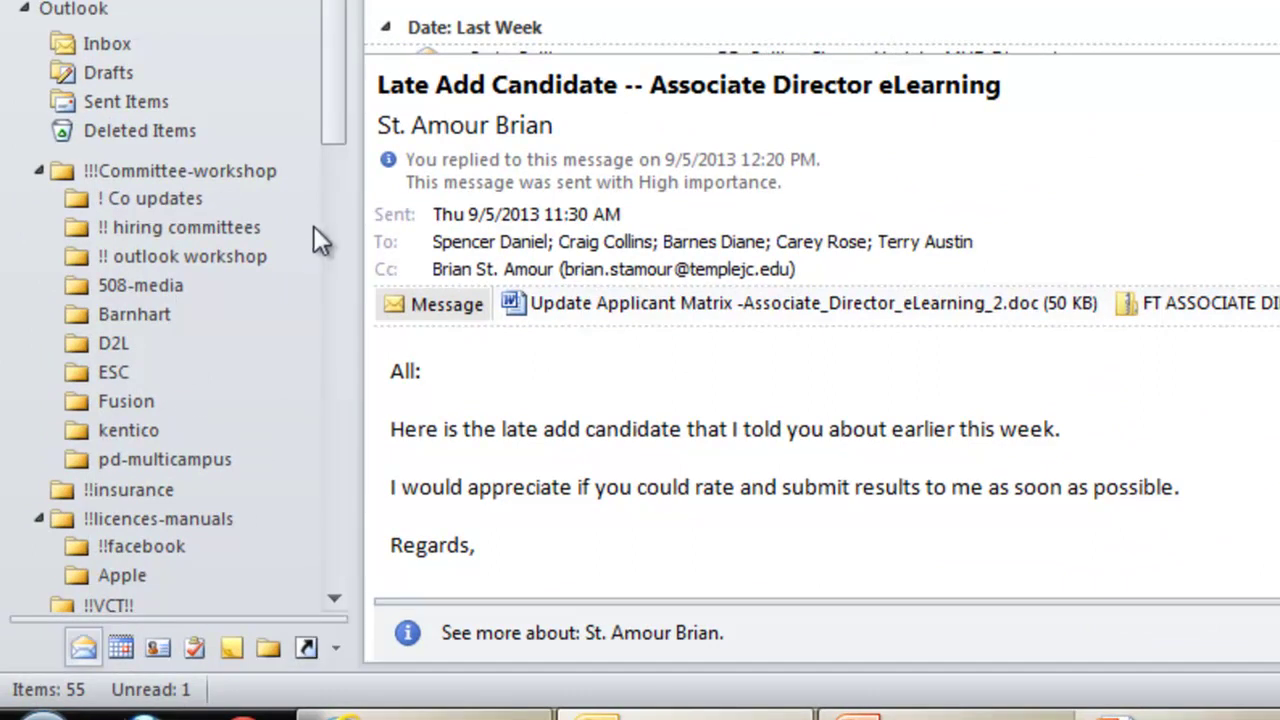
- Look through the mail folders in the Outlook data file and view its option for creating a folder
{"action": "scroll", "coordinate": [334, 190], "scroll_direction": "down", "scroll_amount": 7}
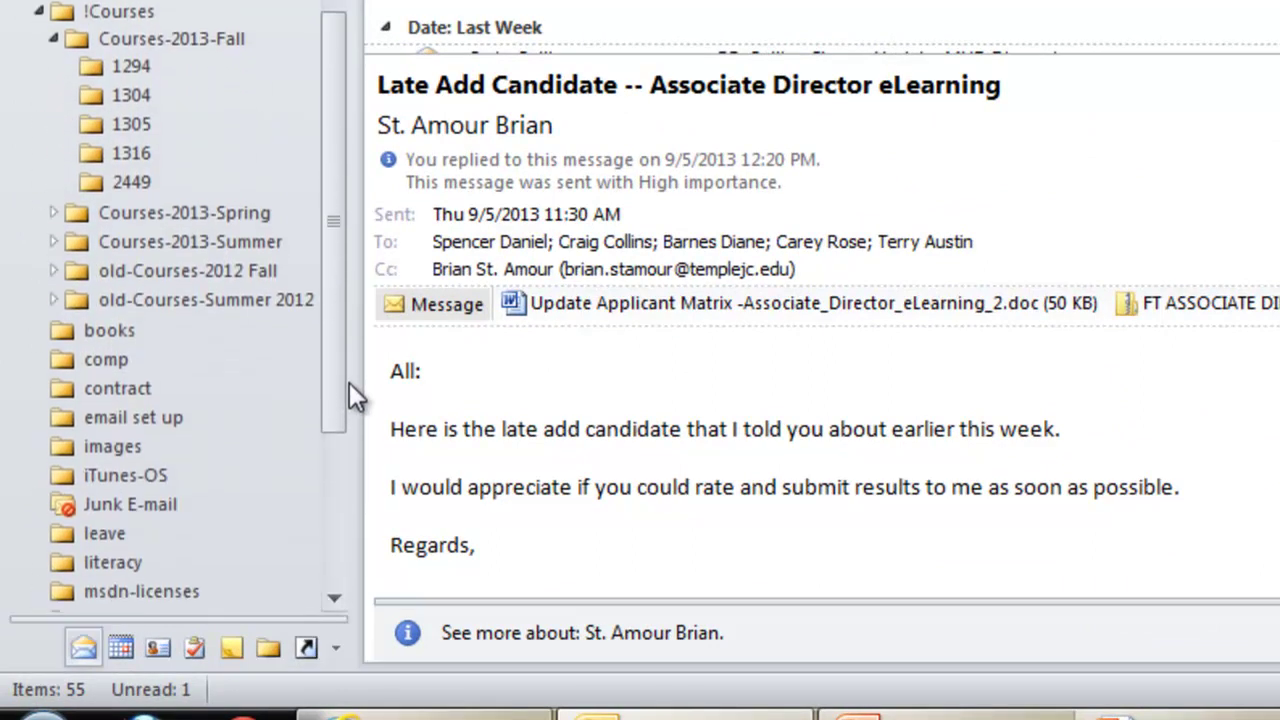
{"action": "scroll", "coordinate": [347, 148], "scroll_direction": "up", "scroll_amount": 8}
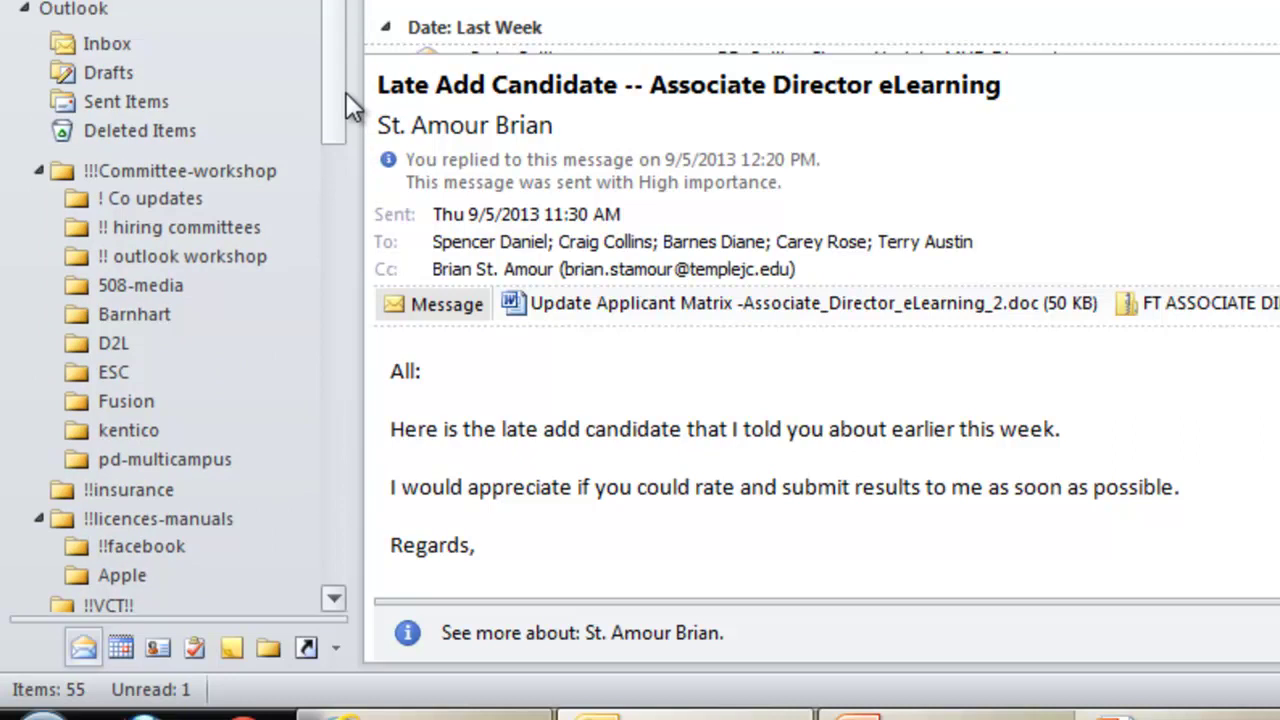
{"action": "right_click", "coordinate": [85, 12]}
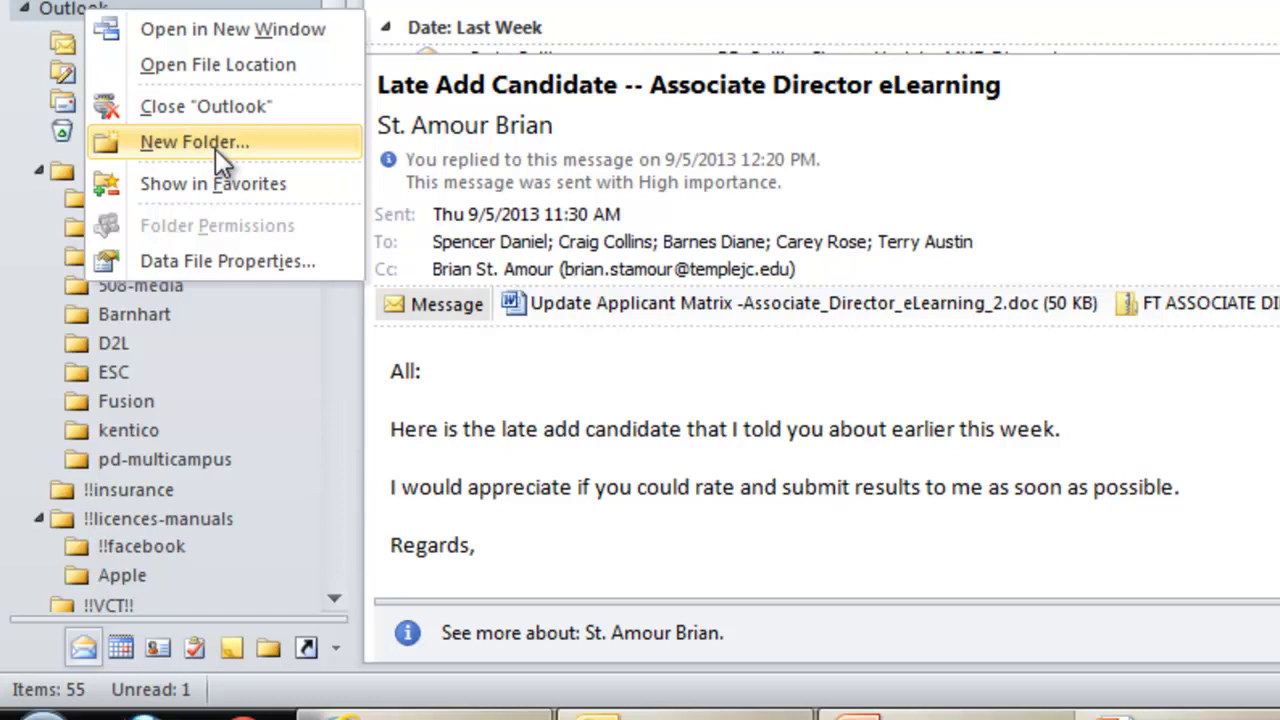
{"action": "left_click", "coordinate": [207, 29]}
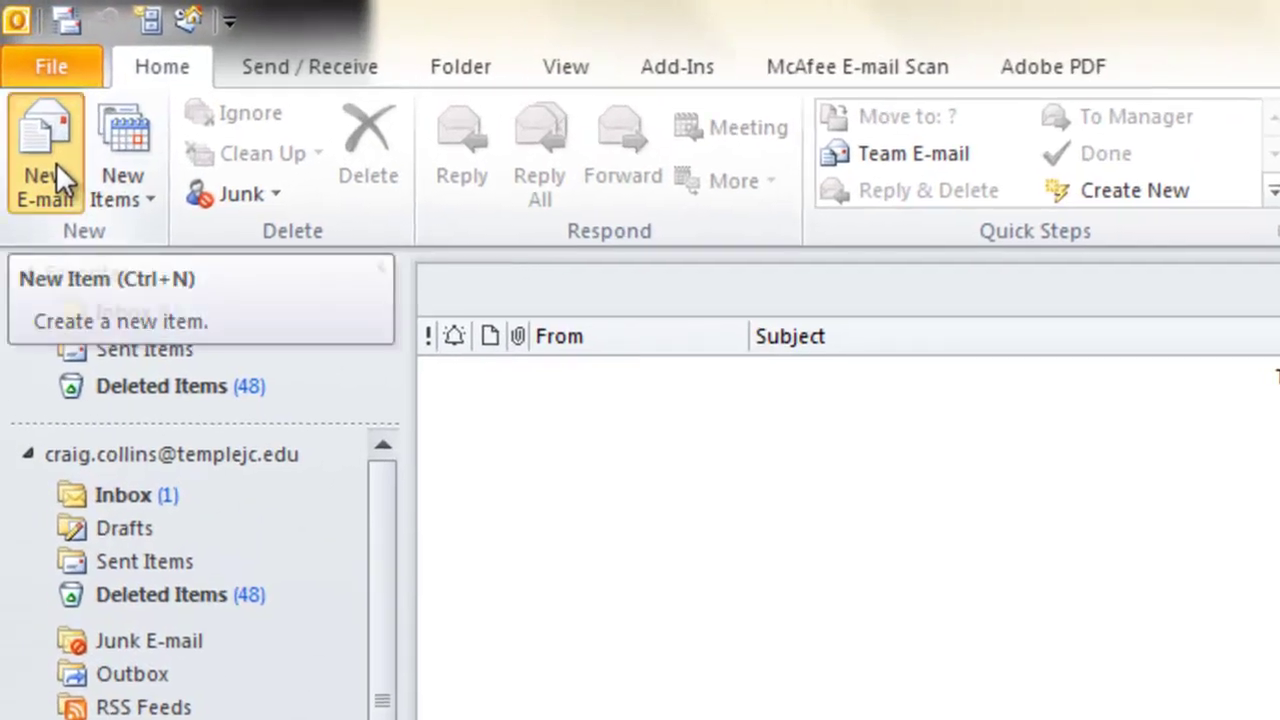
- Create a new e-mail in a maximized window and open the settings for managing signatures
{"action": "left_click", "coordinate": [56, 162]}
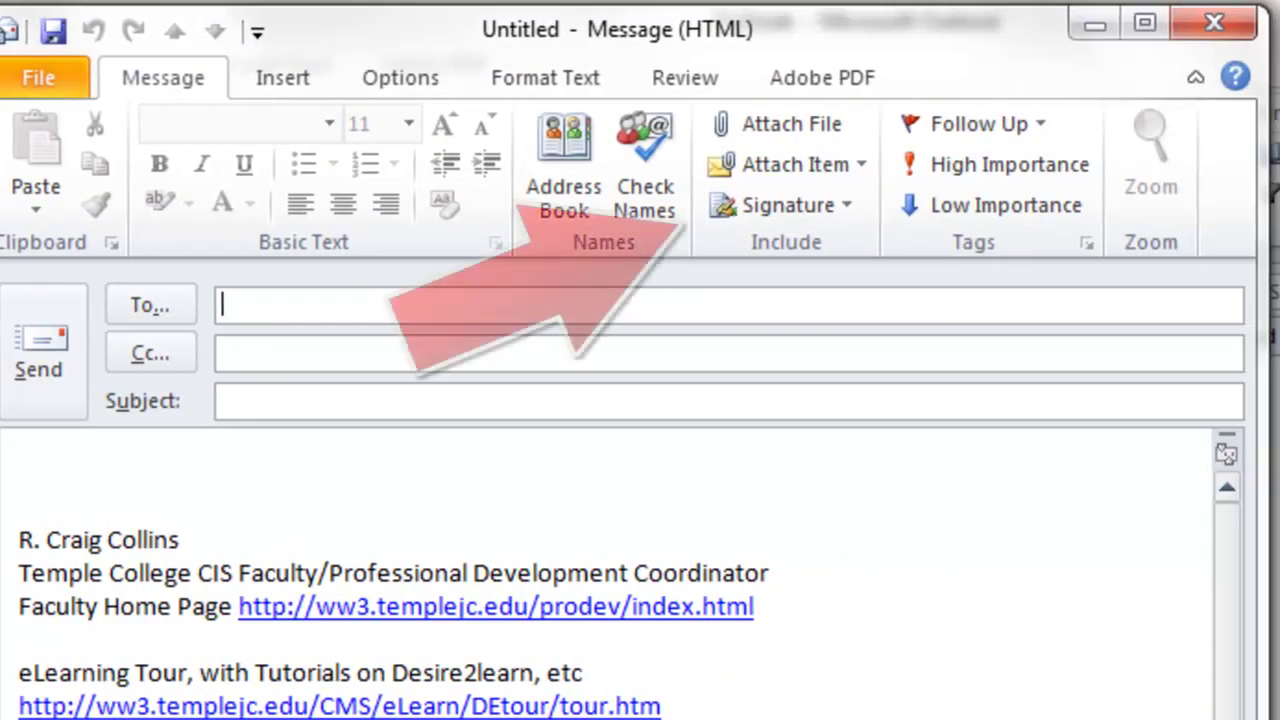
{"action": "left_click", "coordinate": [1146, 28]}
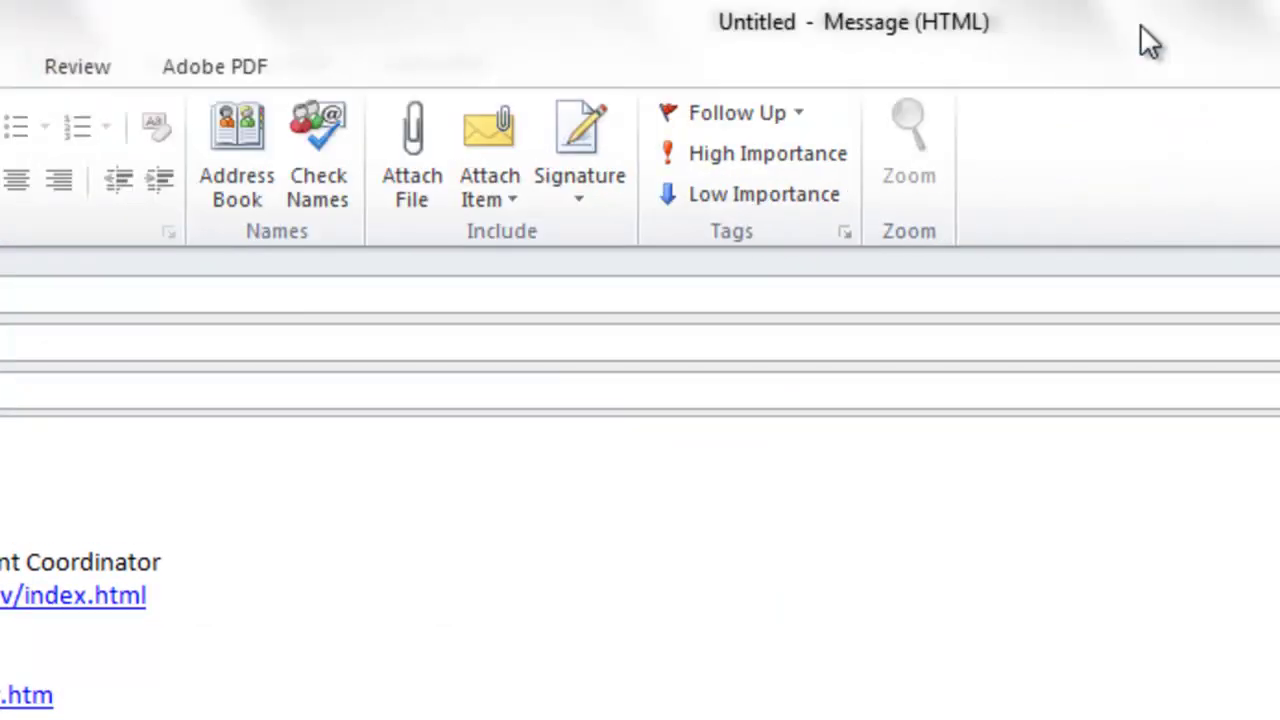
{"action": "left_click", "coordinate": [585, 210]}
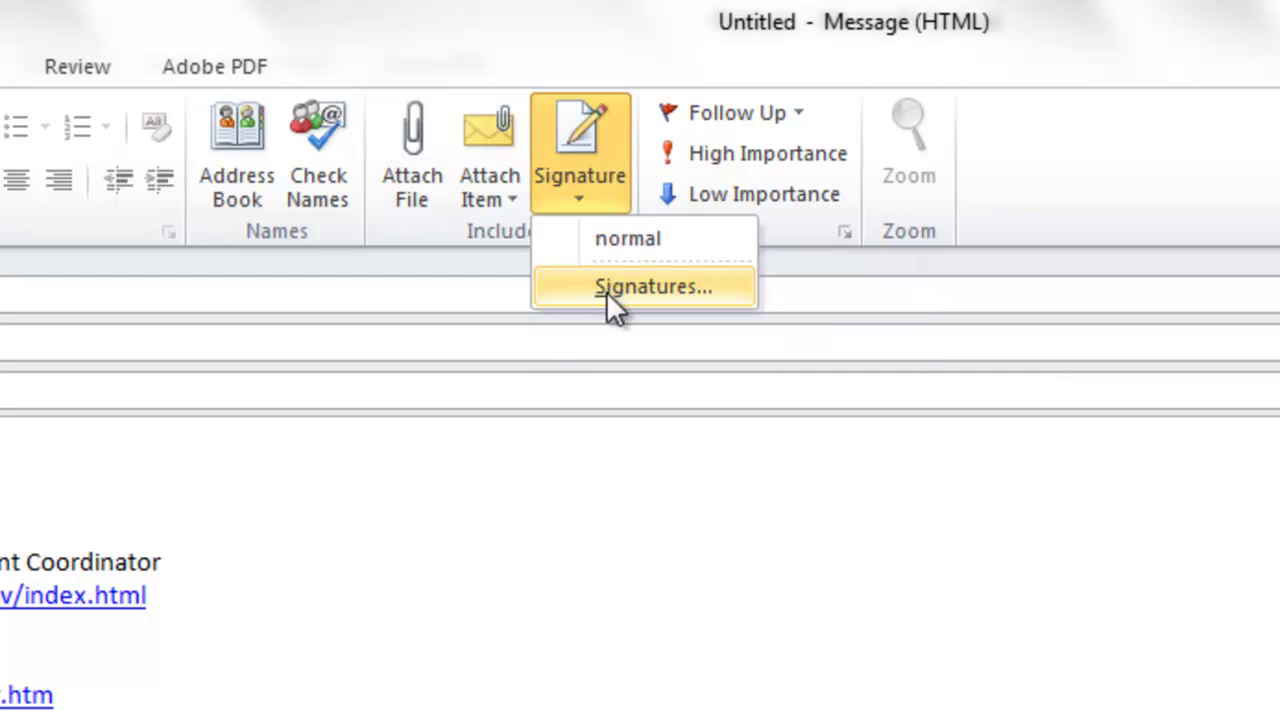
{"action": "left_click", "coordinate": [717, 295]}
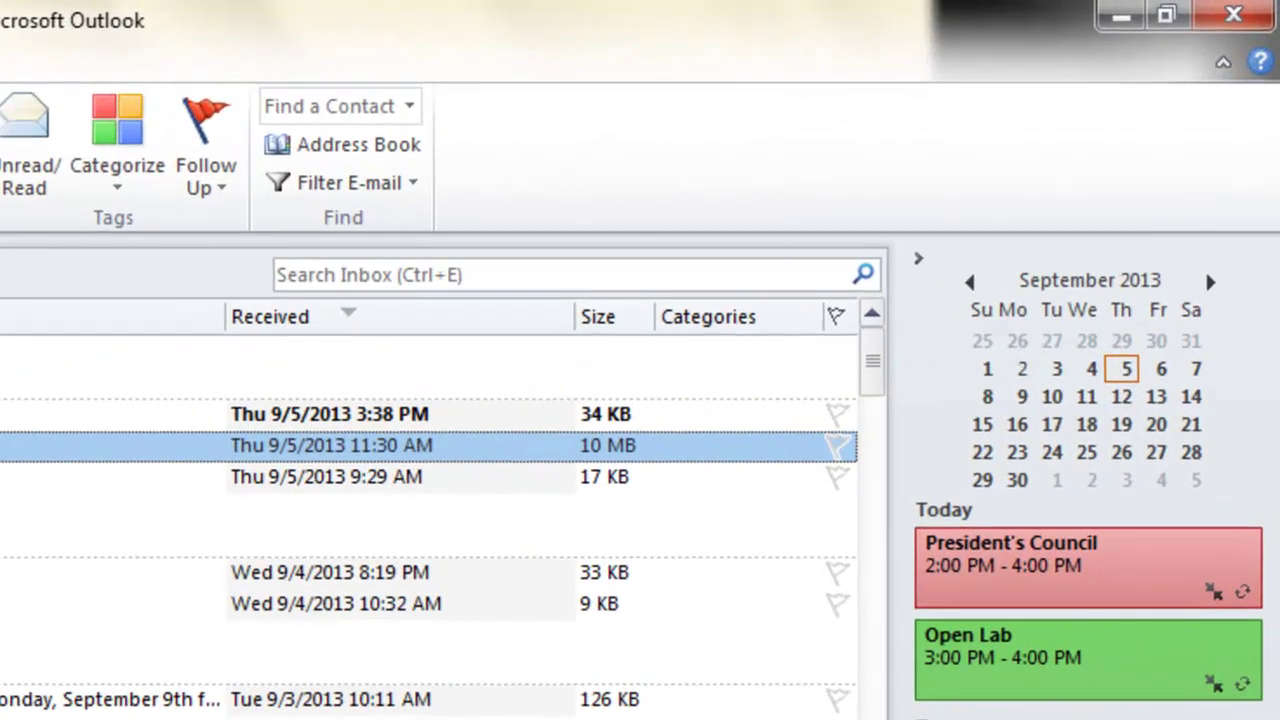
- Search the Inbox for messages using a colleague's first name
{"action": "left_click", "coordinate": [405, 275]}
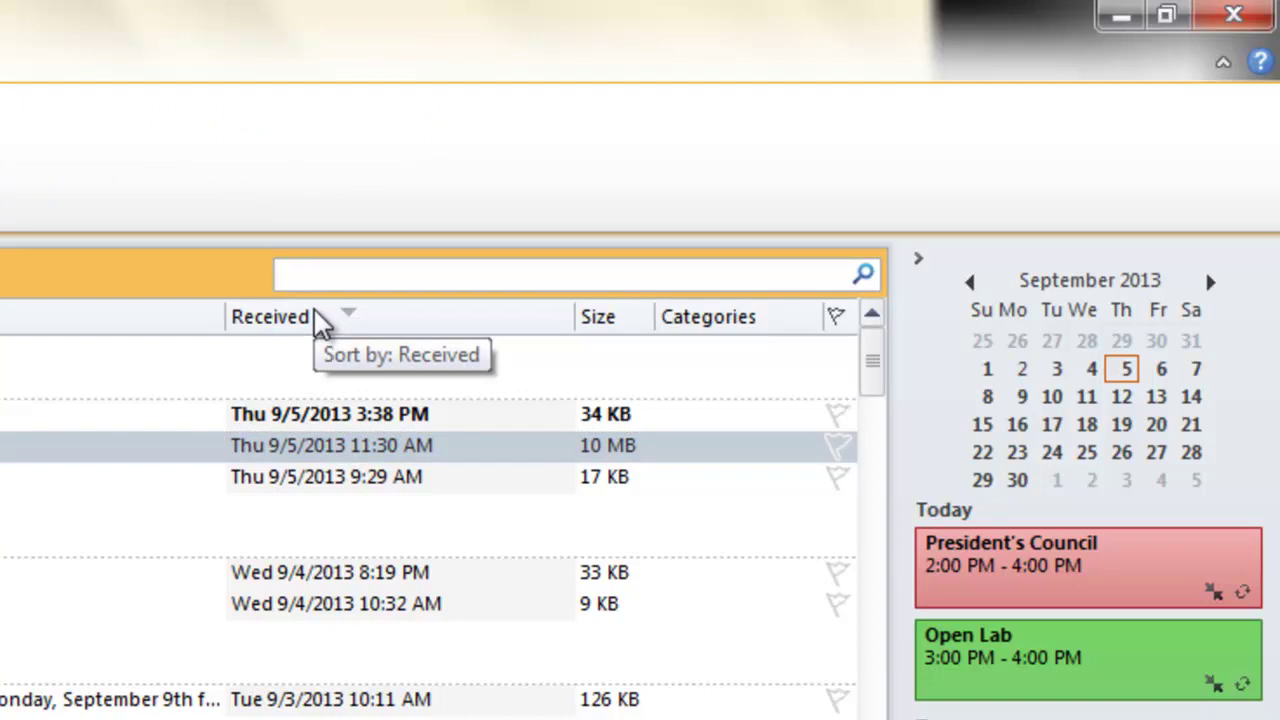
{"action": "type", "text": "Mark"}
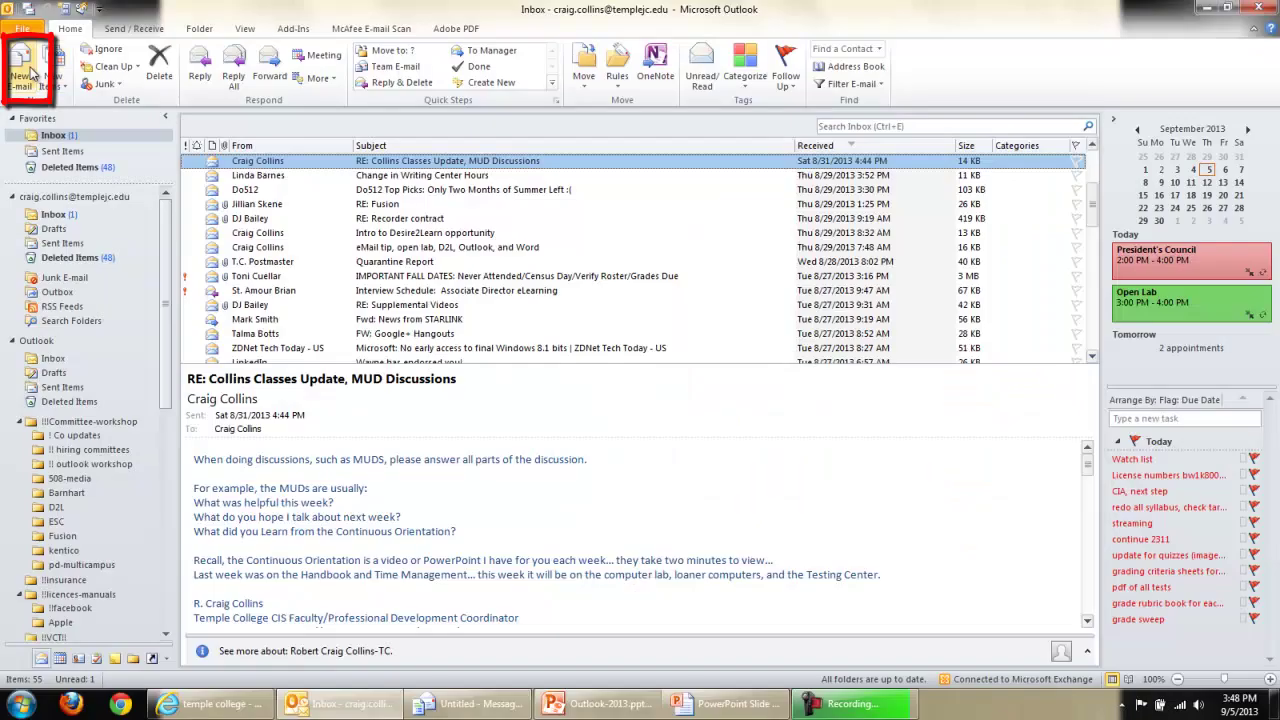
- Create a new e-mail and enter the misspelled text "I aslo" above the signature
{"action": "left_click", "coordinate": [25, 62]}
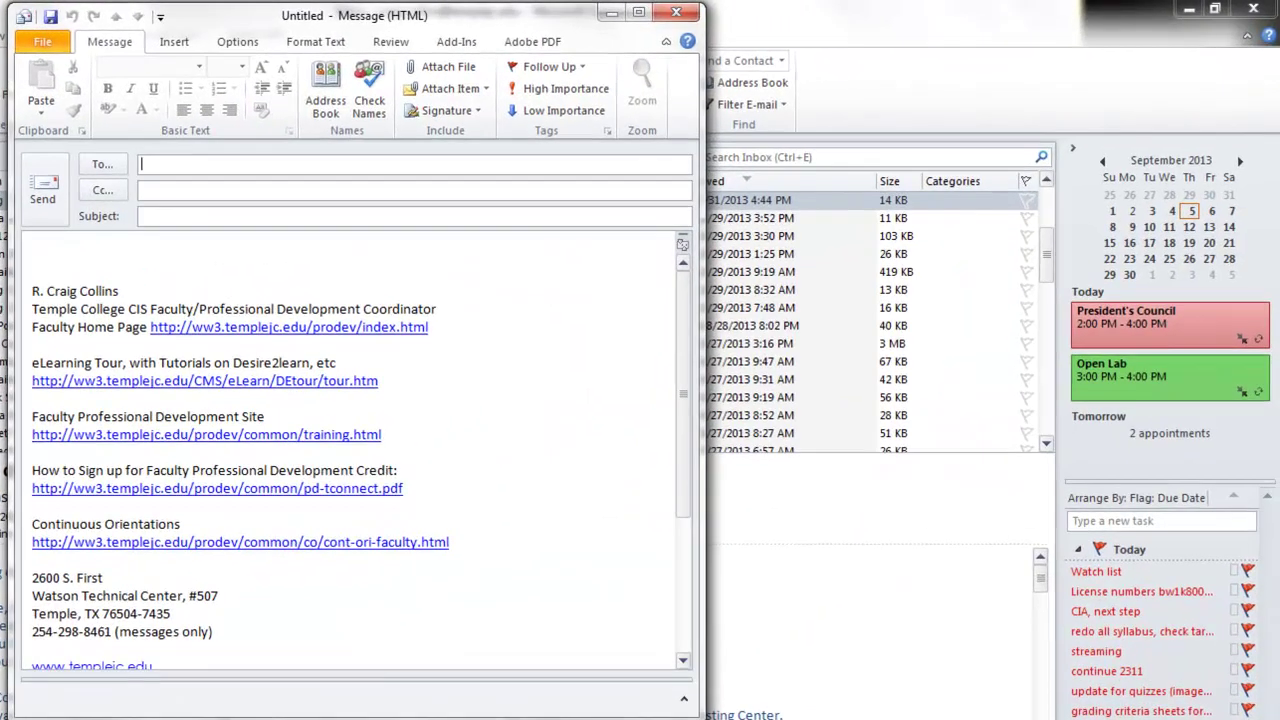
{"action": "left_click", "coordinate": [116, 252]}
{"action": "type", "text": "I aslo"}
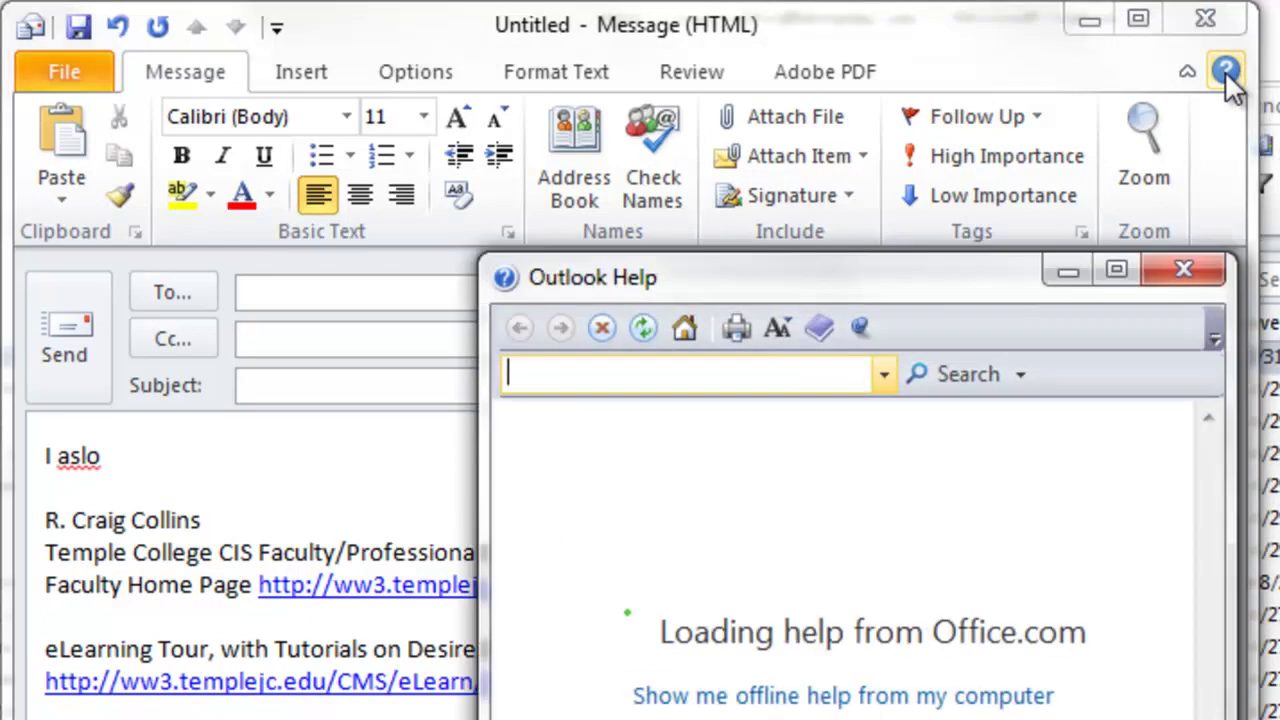
- Search Outlook Help for "auto correct" and read how to add a text entry to the AutoCorrect list
{"action": "type", "text": "auto correct"}
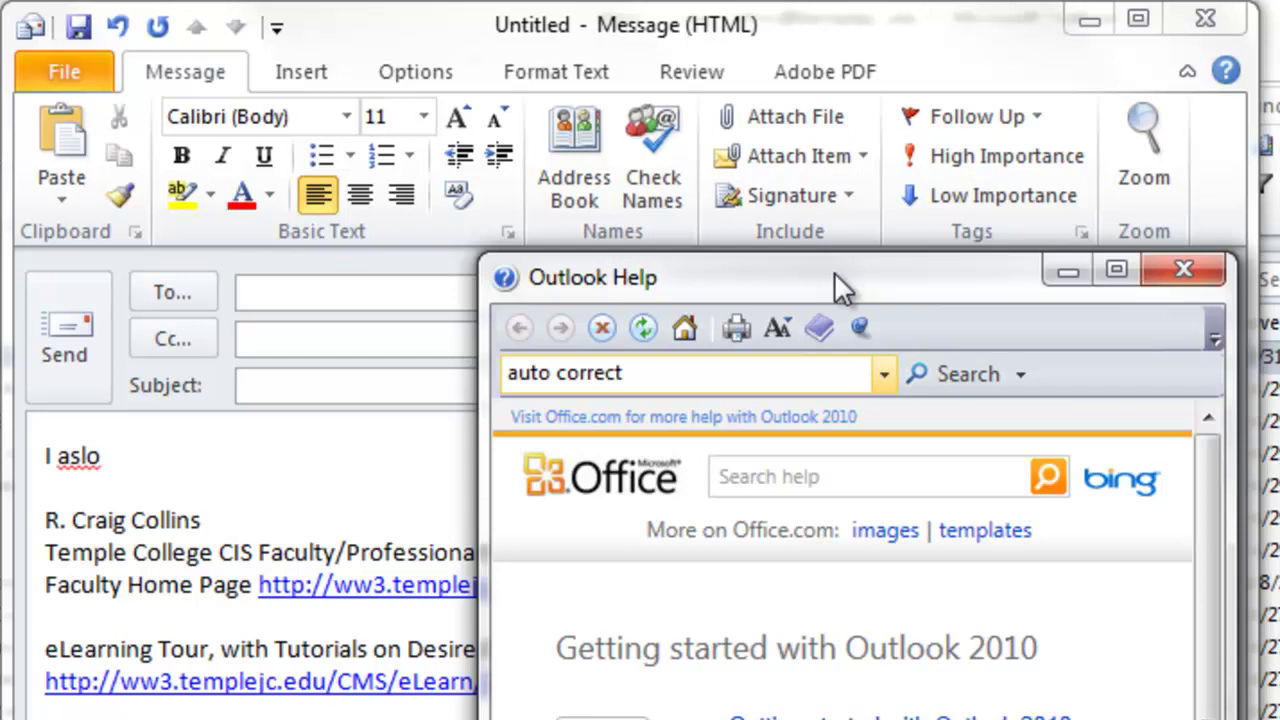
{"action": "key", "text": "Return"}
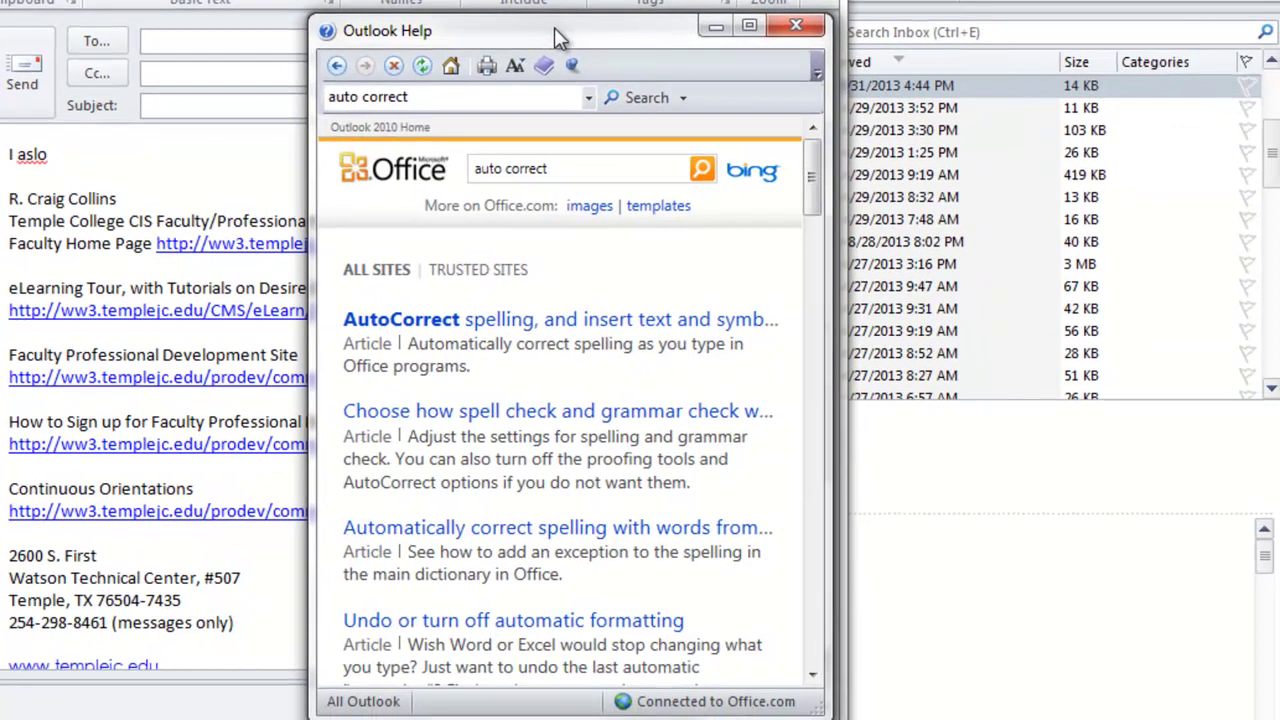
{"action": "left_click", "coordinate": [462, 320]}
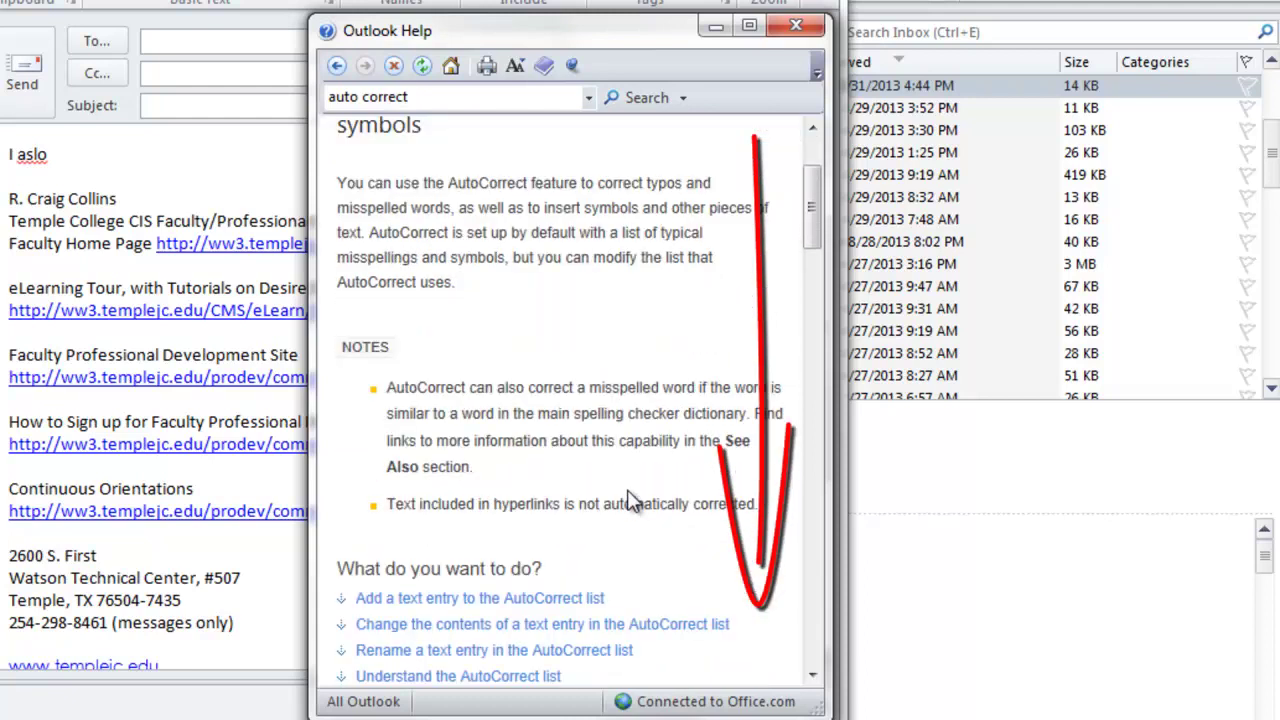
{"action": "scroll", "coordinate": [630, 500], "scroll_direction": "down", "scroll_amount": 2}
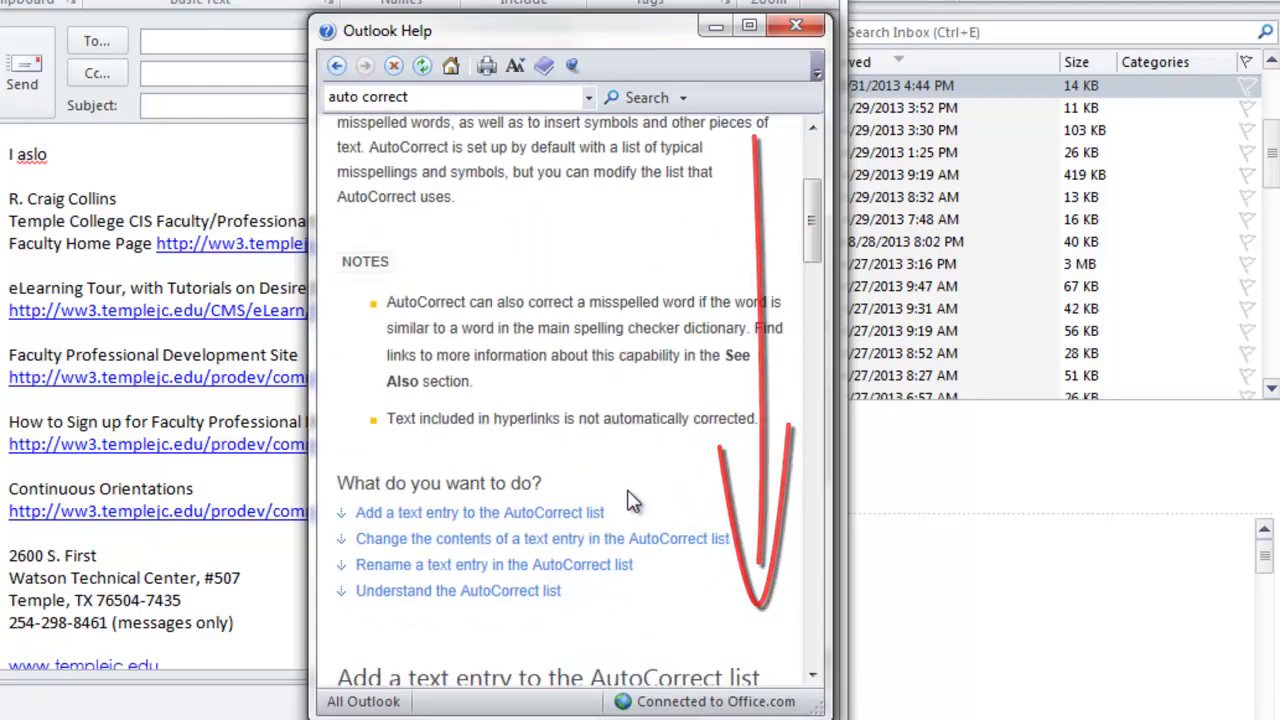
{"action": "left_click", "coordinate": [498, 517]}
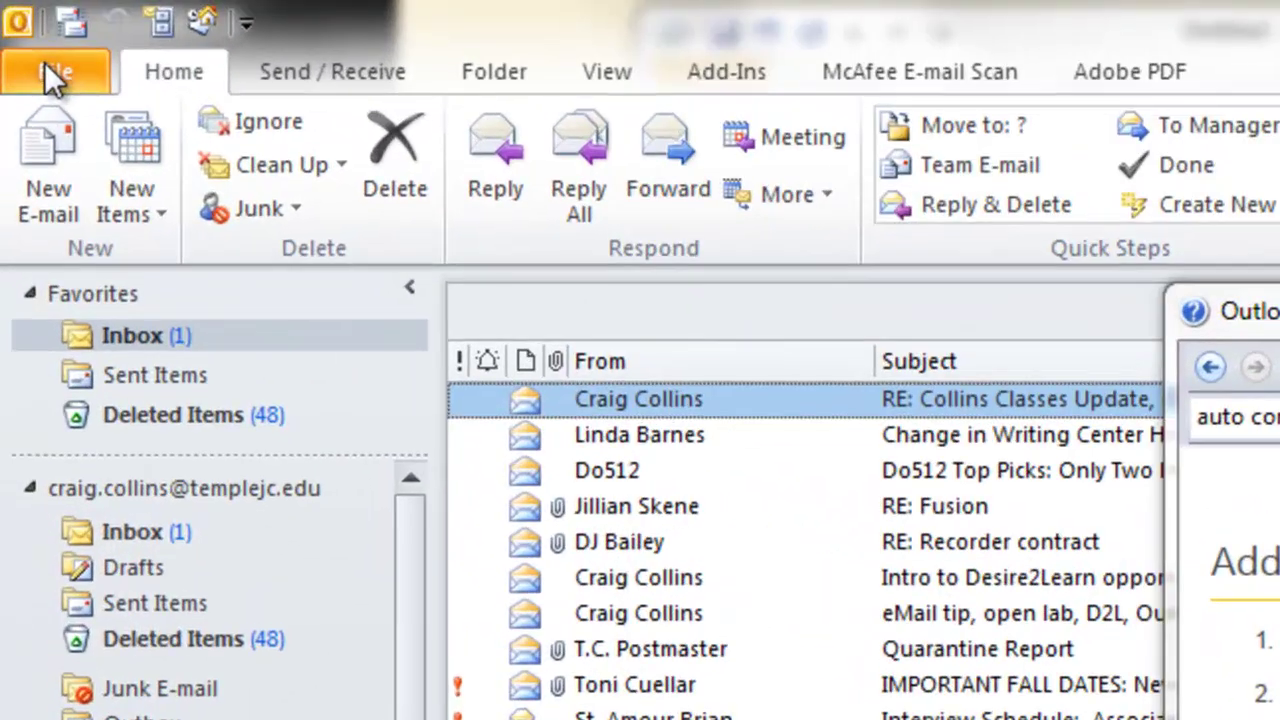
- Open the AutoCorrect options through the spelling settings in Outlook's mail options
{"action": "left_click", "coordinate": [30, 42]}
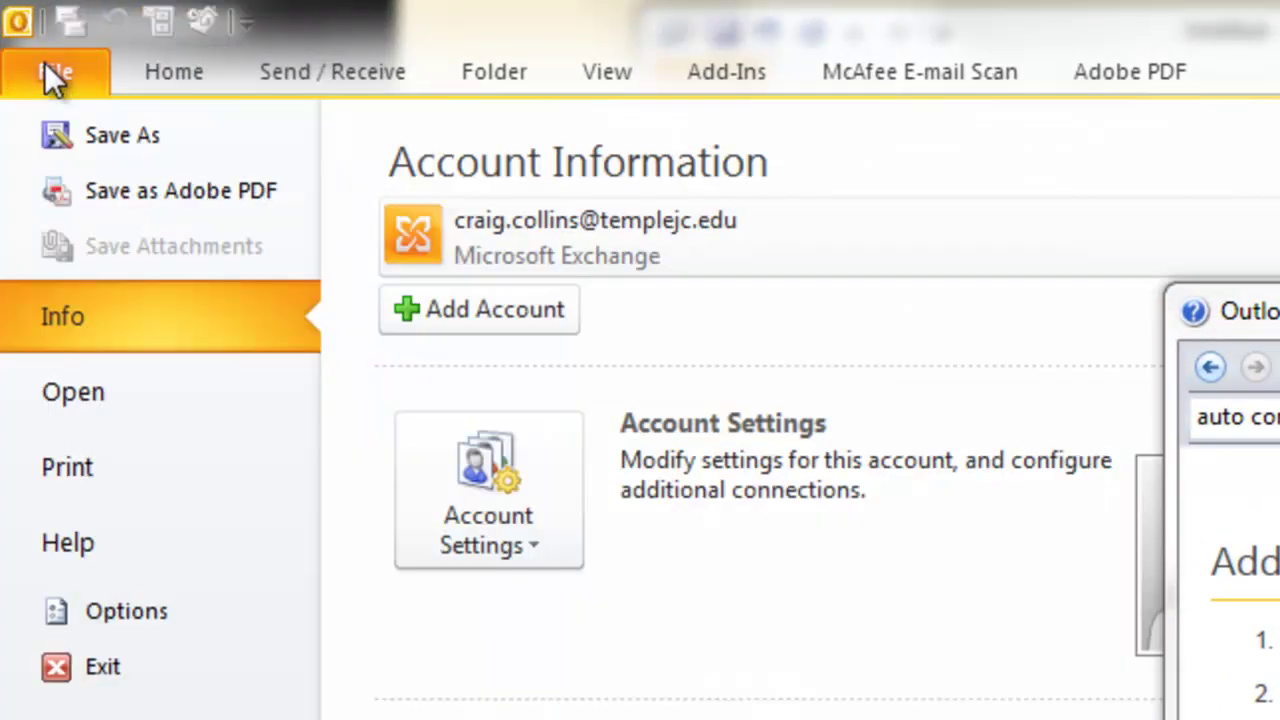
{"action": "left_click", "coordinate": [118, 622]}
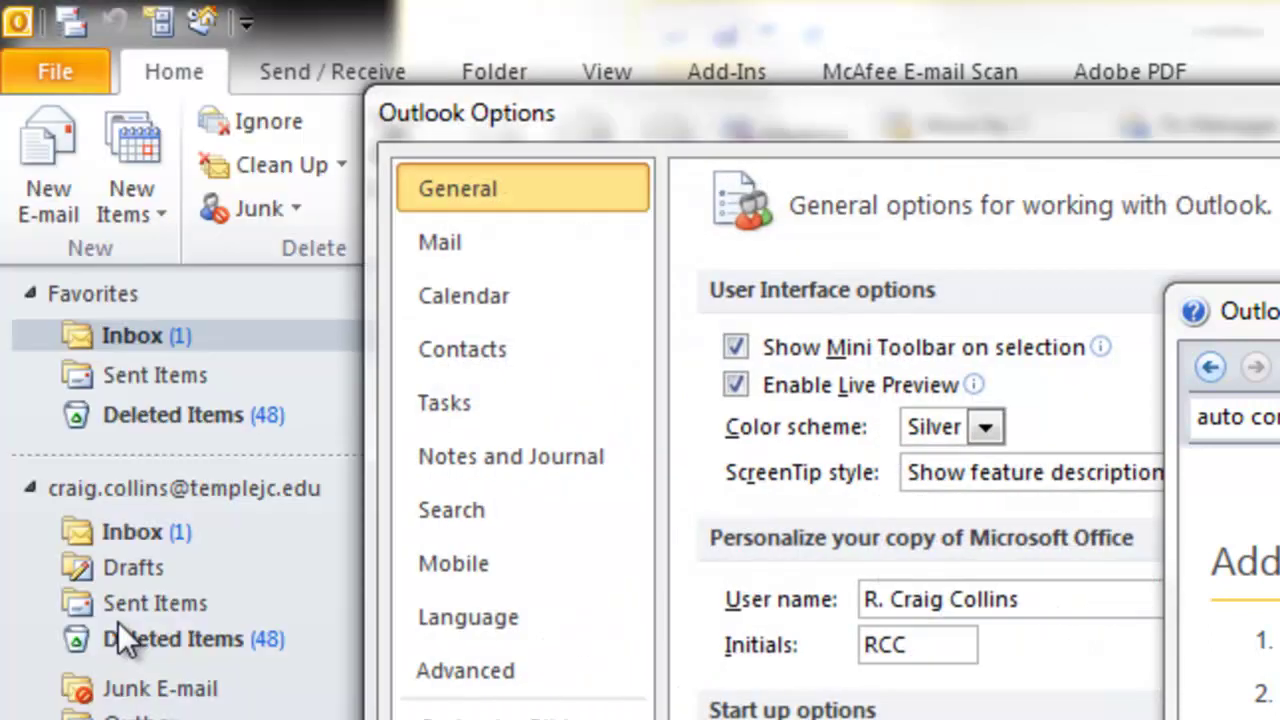
{"action": "left_click", "coordinate": [440, 250]}
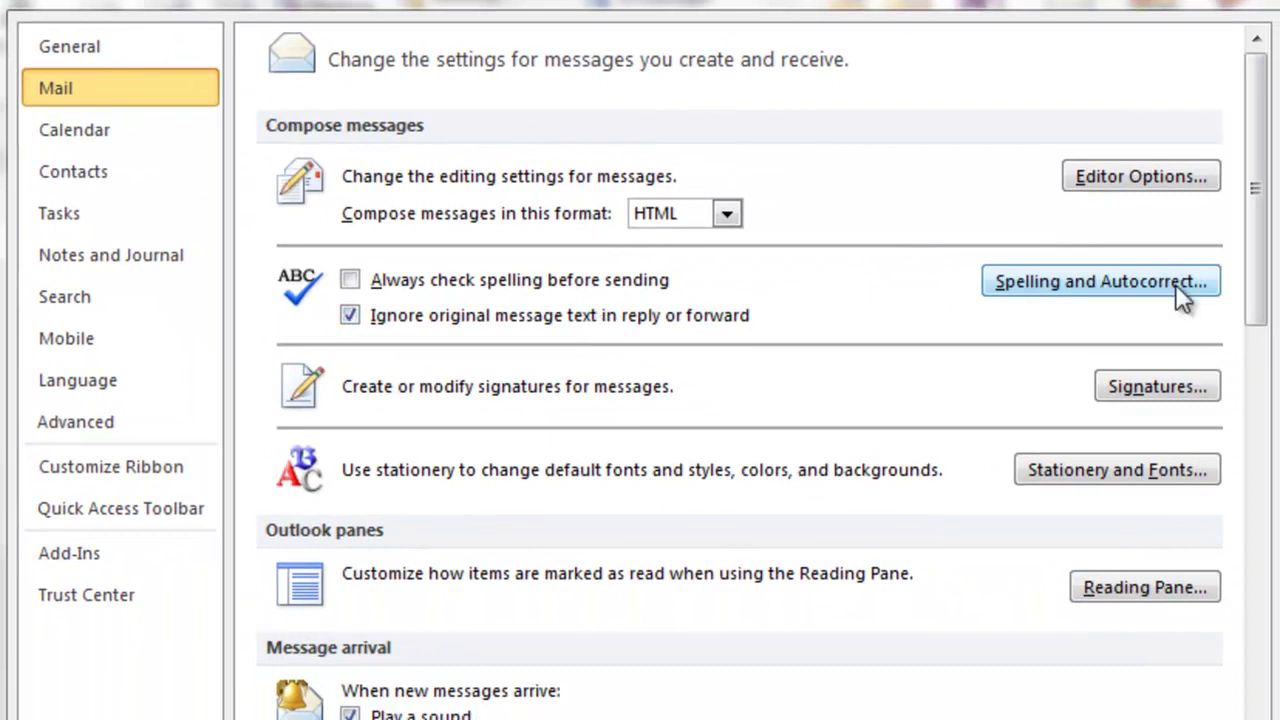
{"action": "left_click", "coordinate": [1175, 284]}
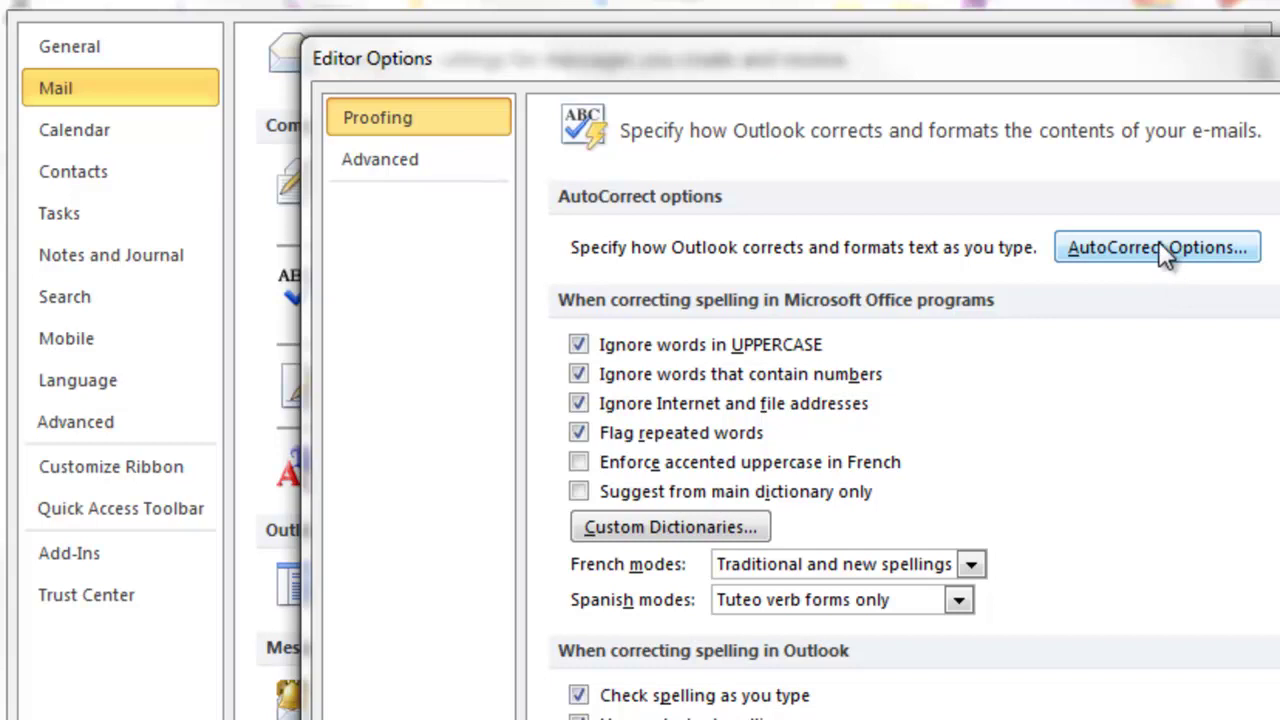
{"action": "left_click", "coordinate": [1158, 247]}
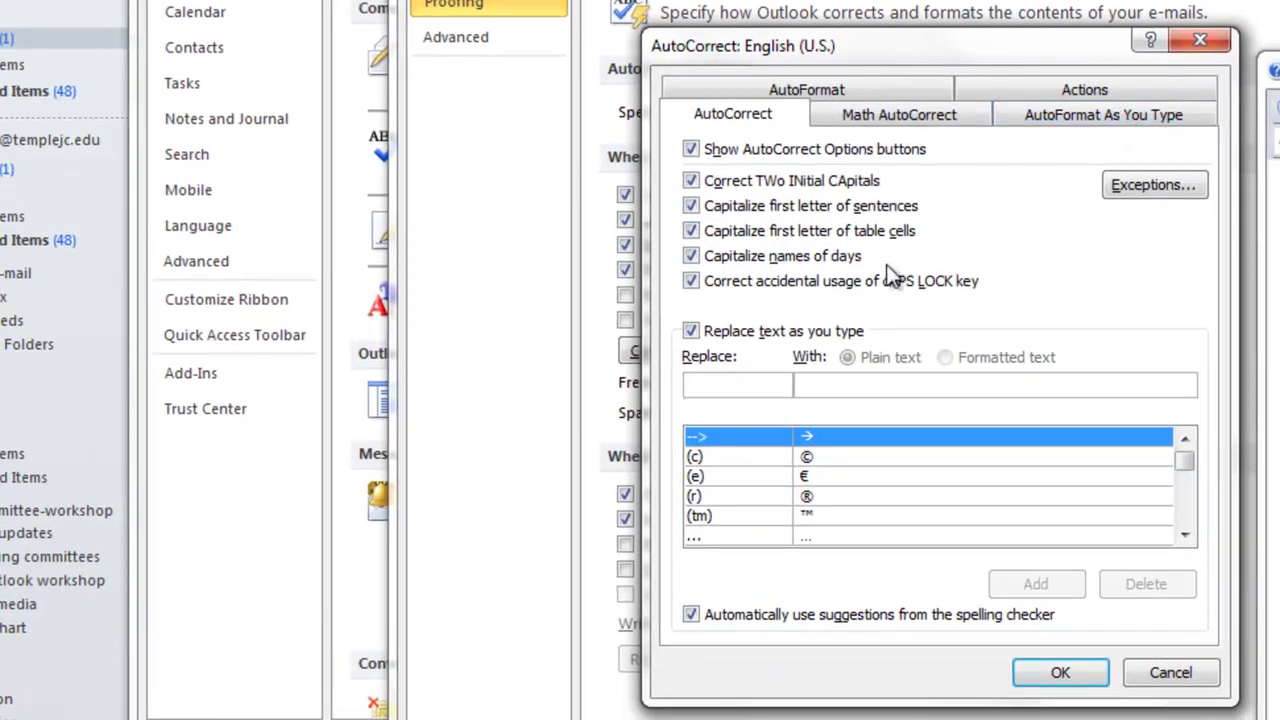
- Add an AutoCorrect entry that replaces "aslo" with "also" and close the options
{"action": "type", "text": "aslo"}
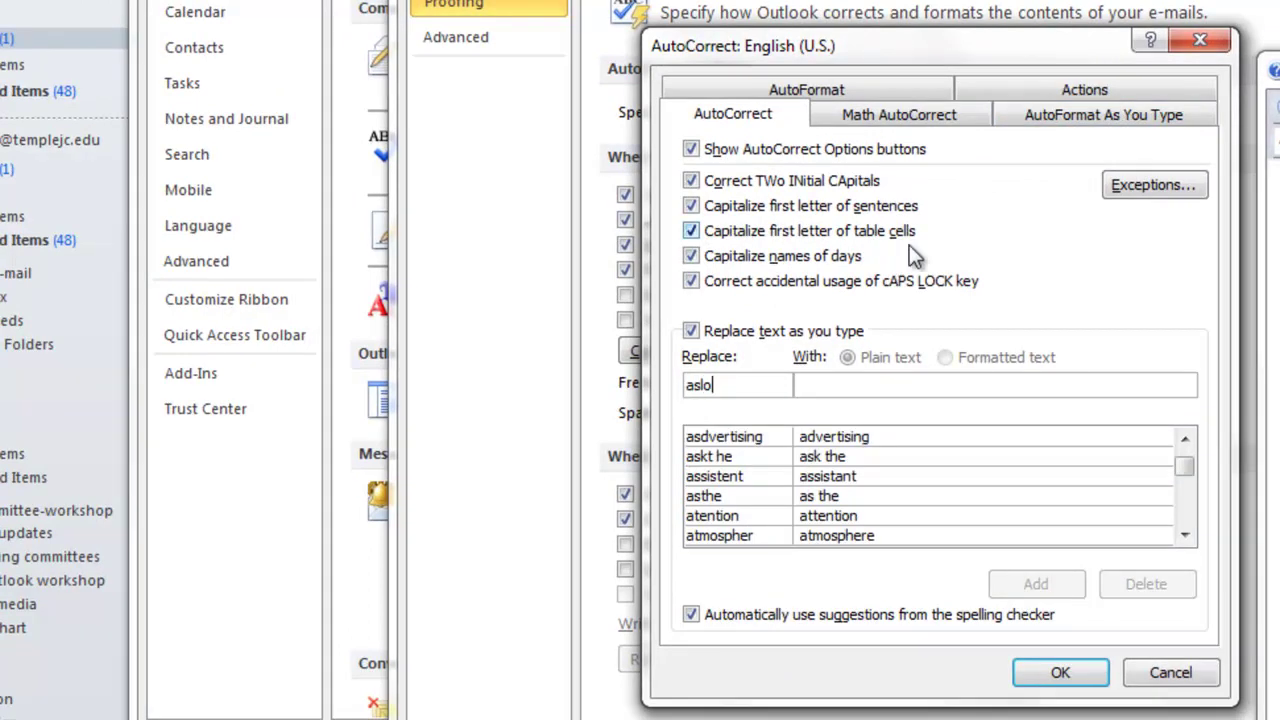
{"action": "left_click", "coordinate": [843, 390]}
{"action": "type", "text": "a"}
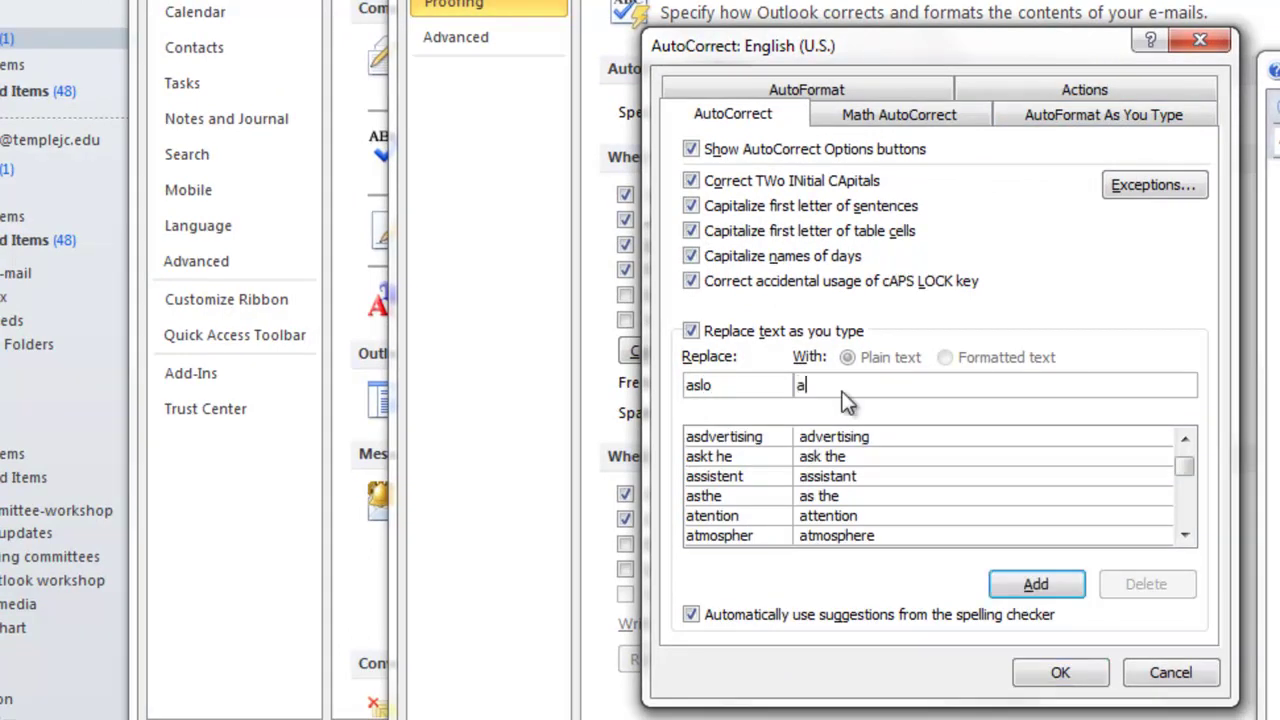
{"action": "type", "text": "lso"}
{"action": "left_click", "coordinate": [1037, 586]}
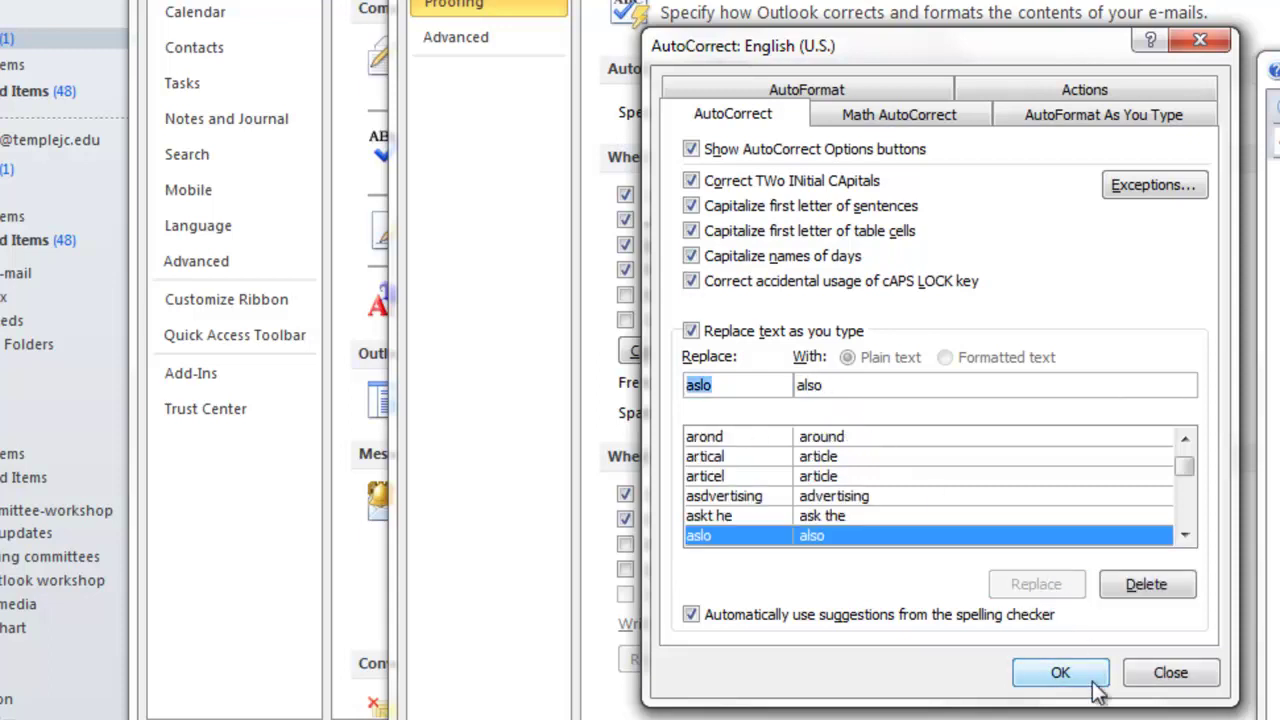
{"action": "left_click", "coordinate": [1061, 674]}
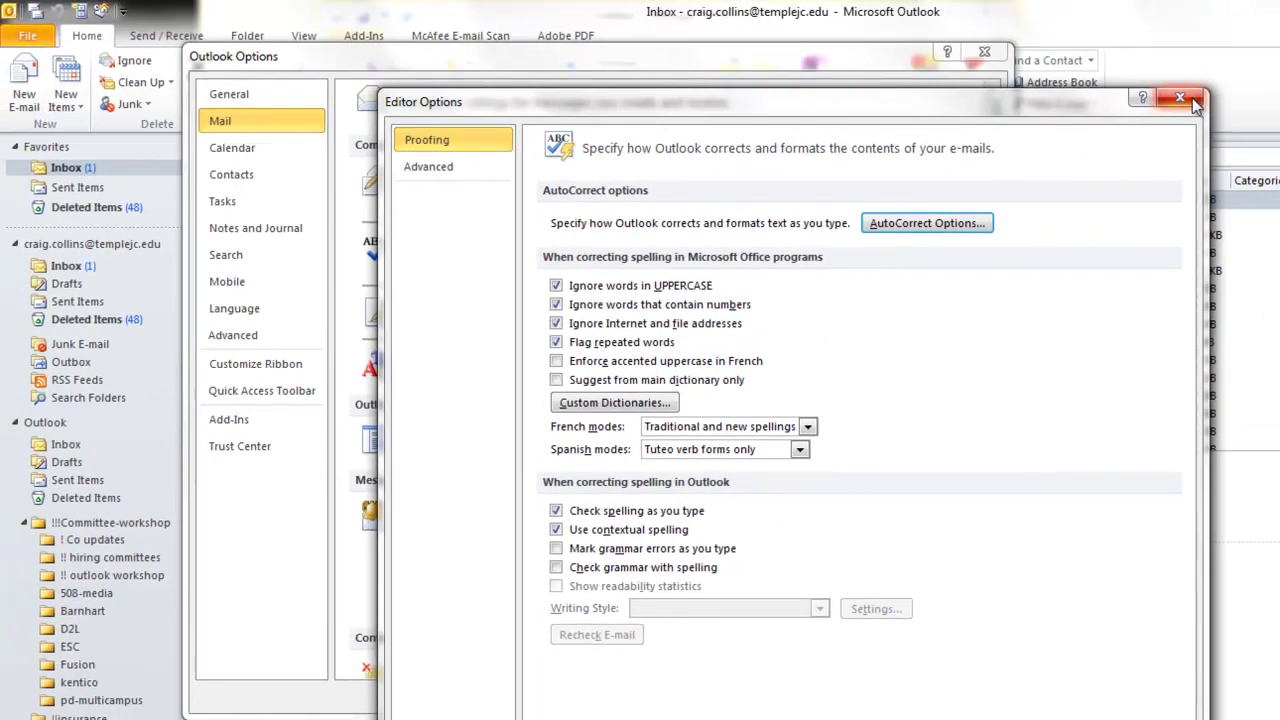
{"action": "key", "text": "Return"}
{"action": "left_click", "coordinate": [984, 51]}
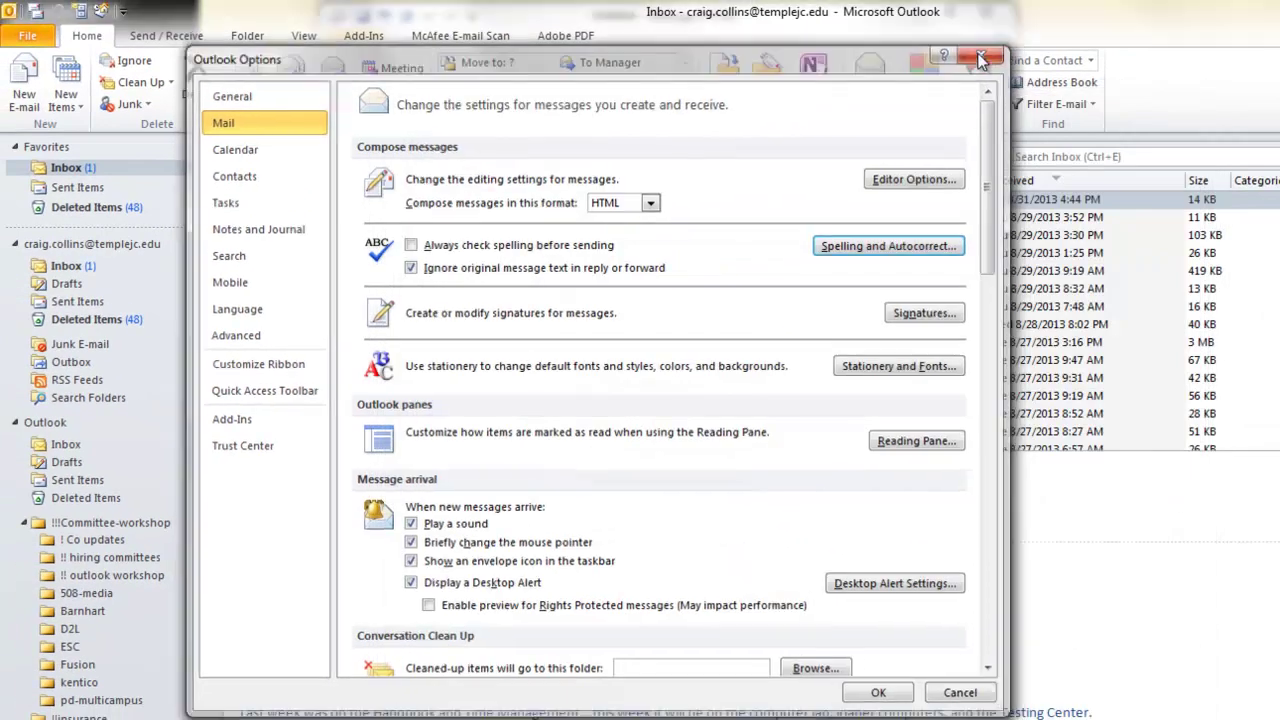
- Test the AutoCorrect entry by entering "I aslo" in the body of another new e-mail
{"action": "left_click", "coordinate": [22, 80]}
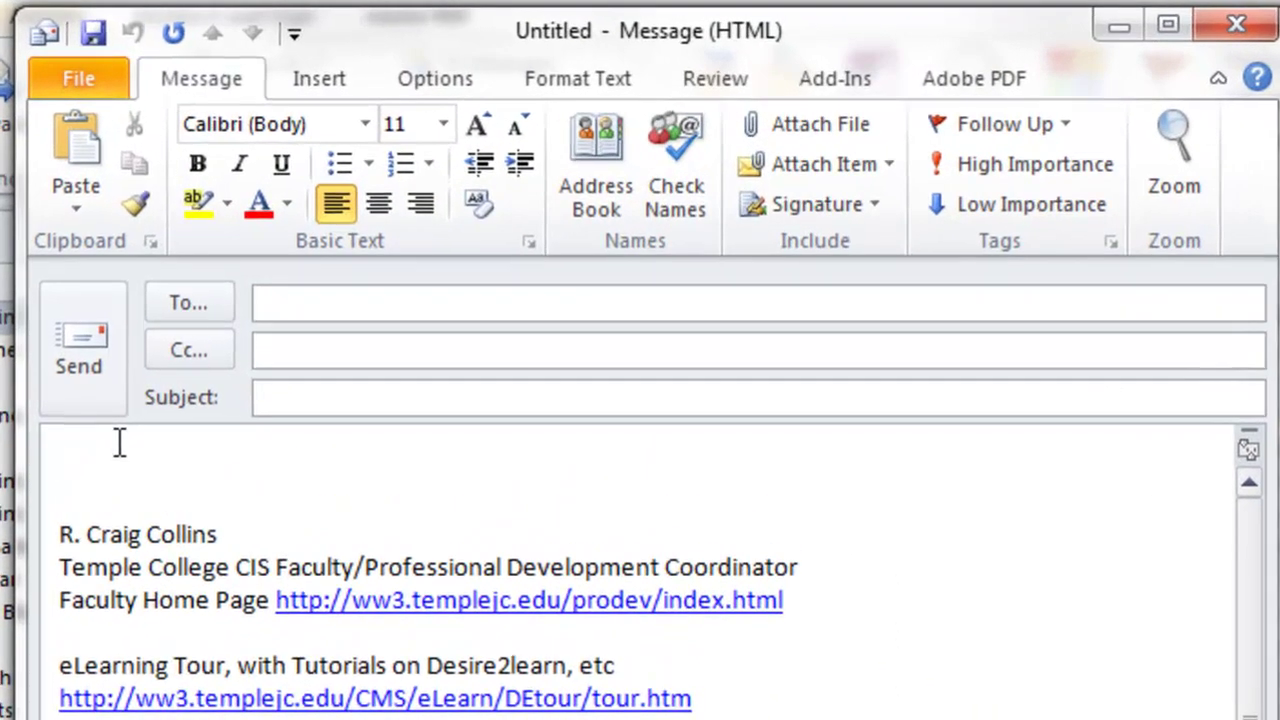
{"action": "type", "text": "I "}
{"action": "type", "text": "aslo"}
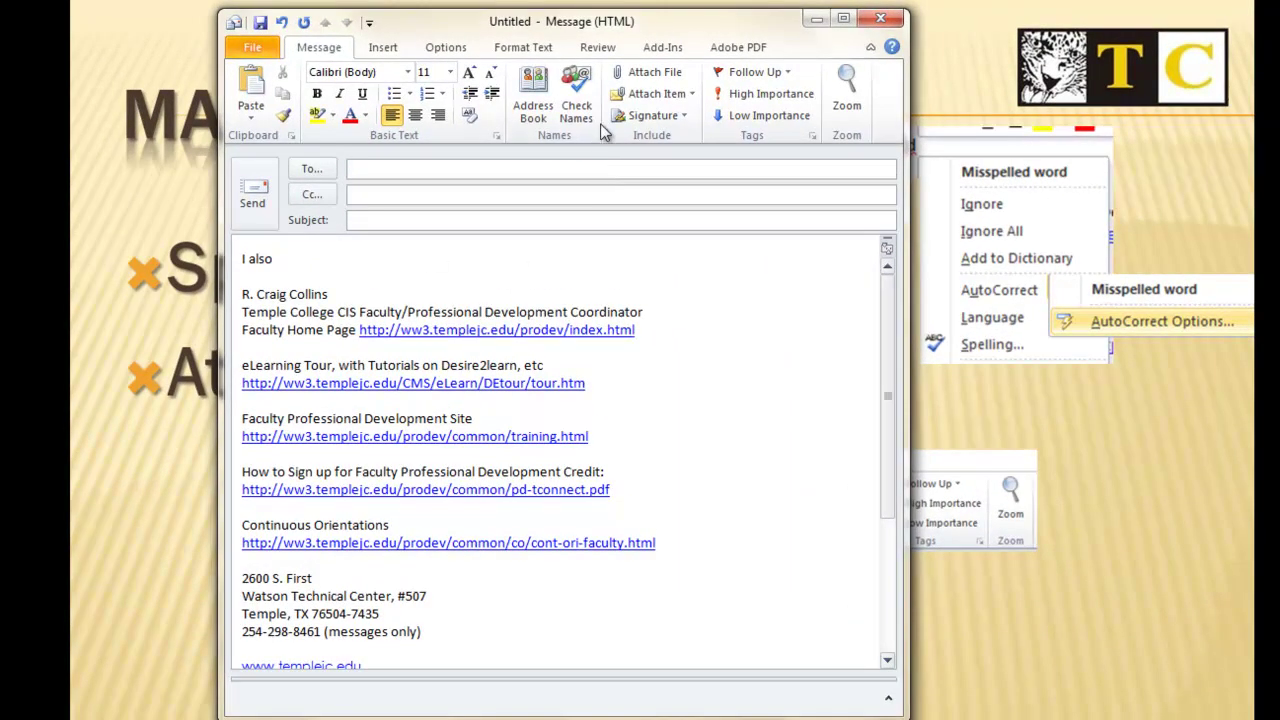
- Attach marriott.pdf from the Documents library to the message
{"action": "left_click", "coordinate": [636, 73]}
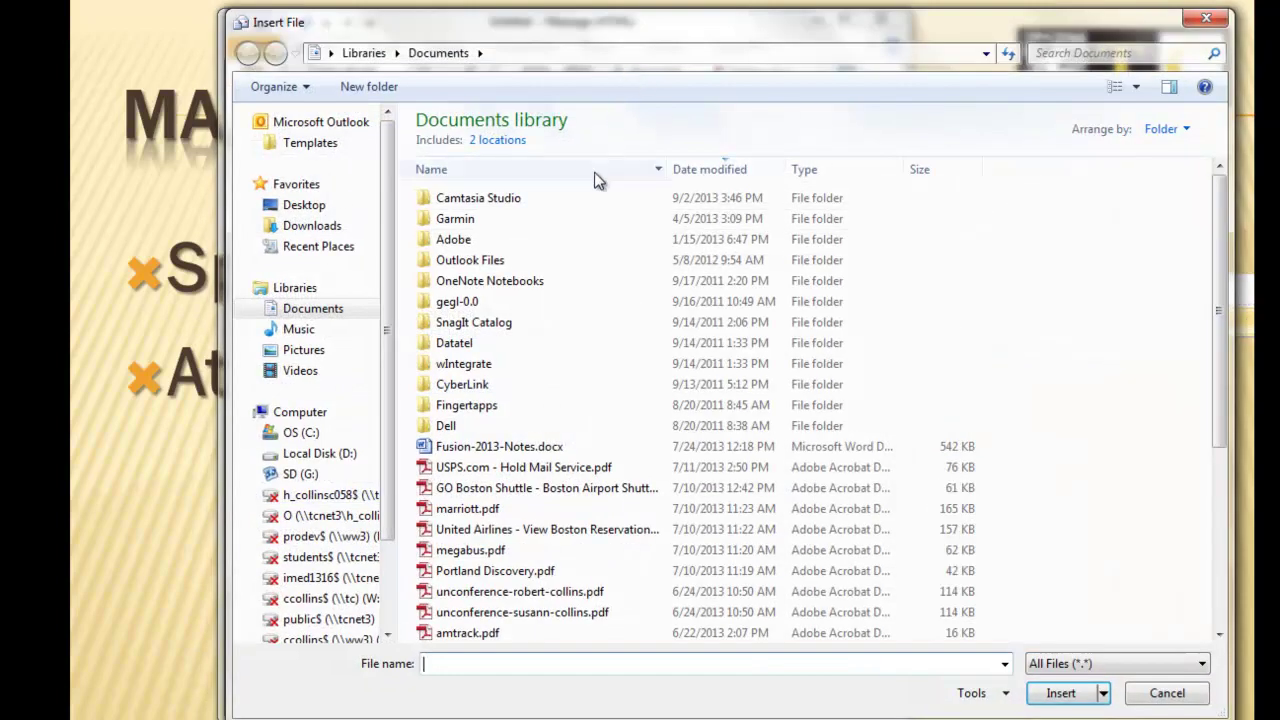
{"action": "left_click", "coordinate": [478, 510]}
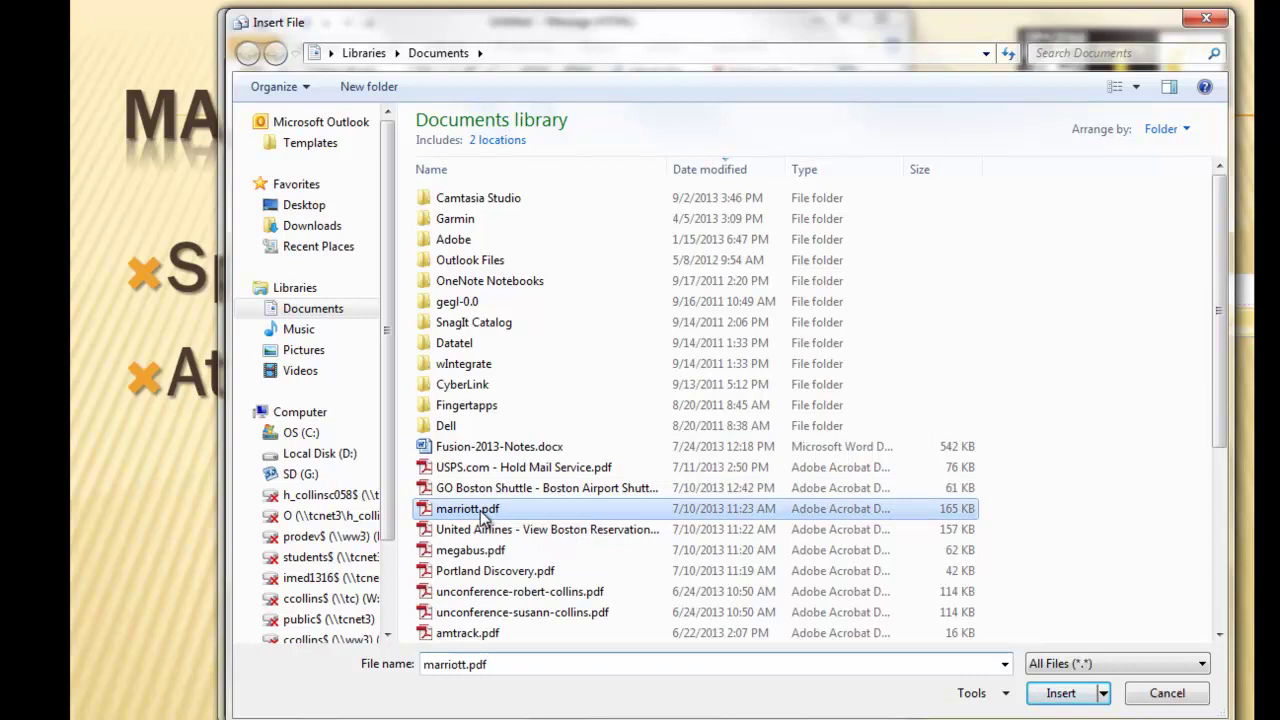
{"action": "left_click", "coordinate": [1063, 693]}
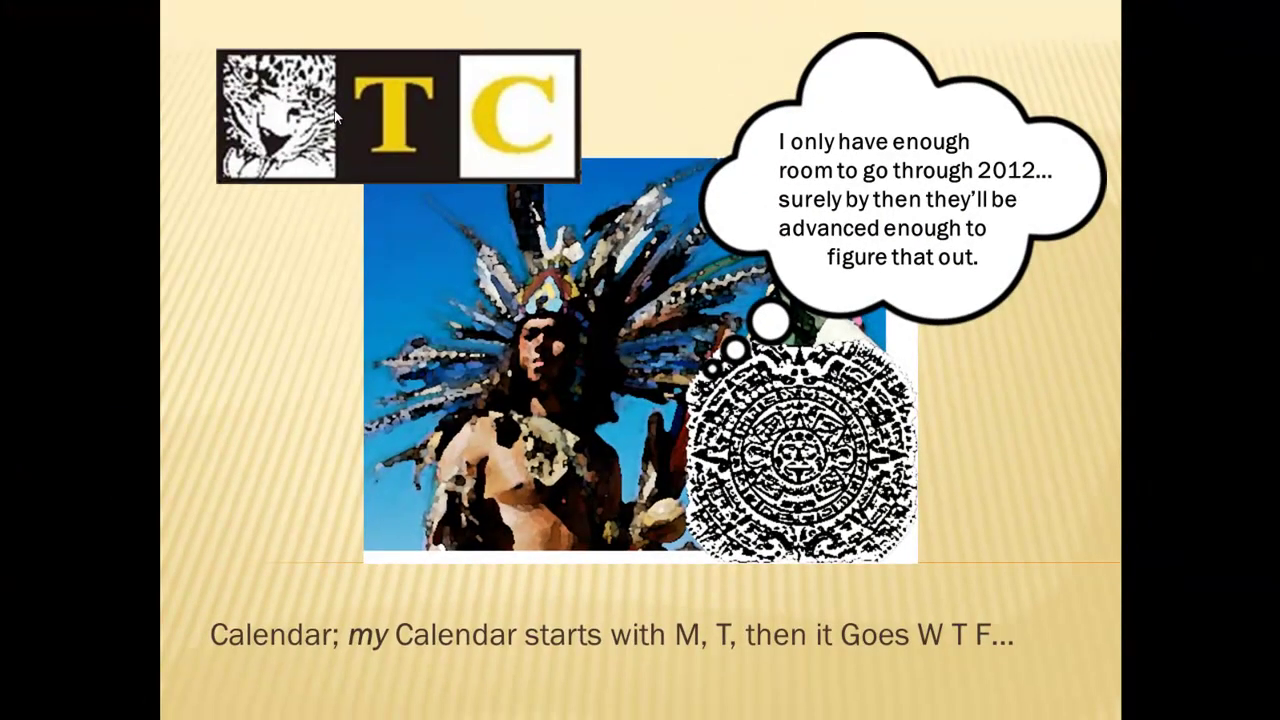
- Switch from the presentation to the Outlook calendar and start a new appointment on Monday, September 2, at 11:00 AM
{"action": "key", "text": "Right"}
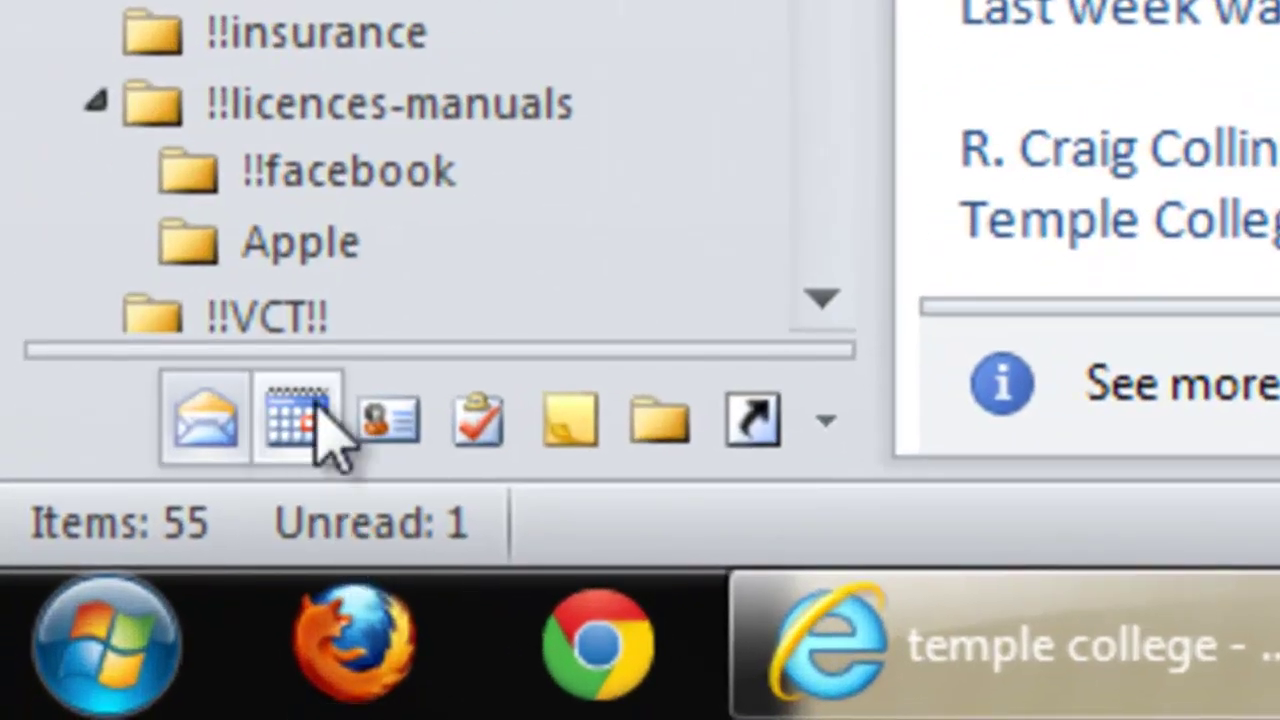
{"action": "left_click", "coordinate": [320, 410]}
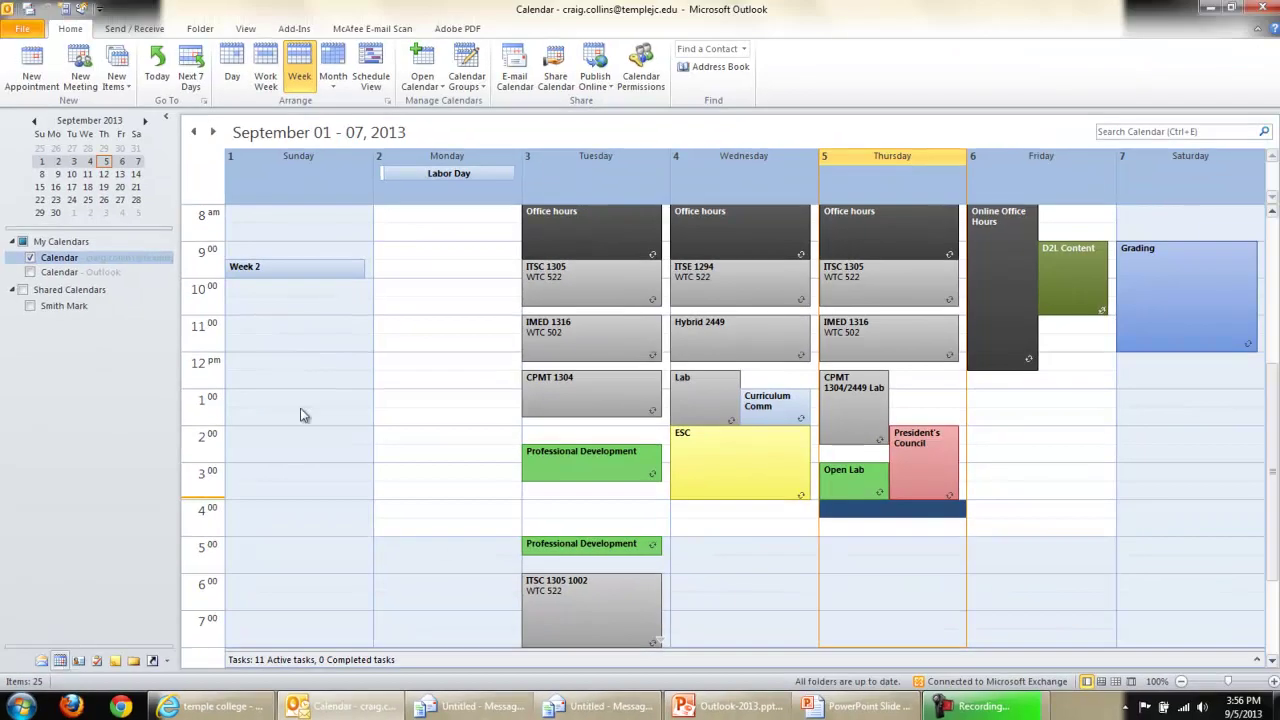
{"action": "right_click", "coordinate": [420, 340]}
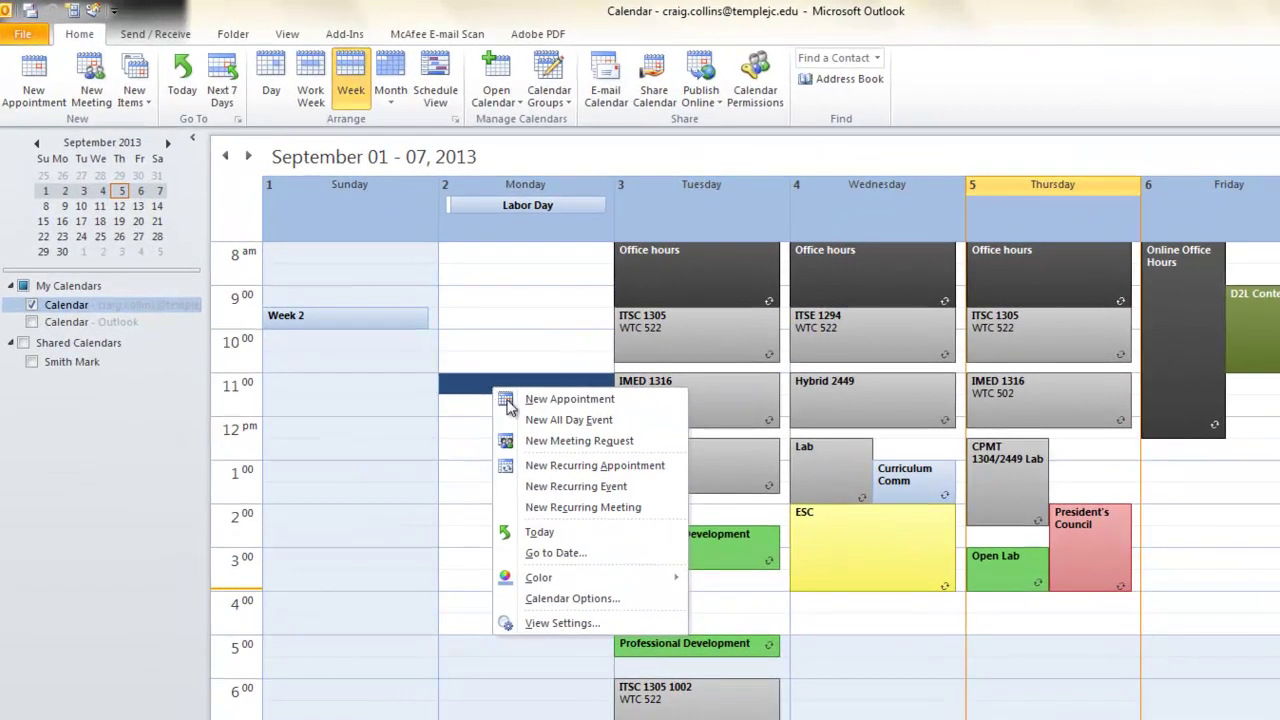
{"action": "left_click", "coordinate": [554, 404]}
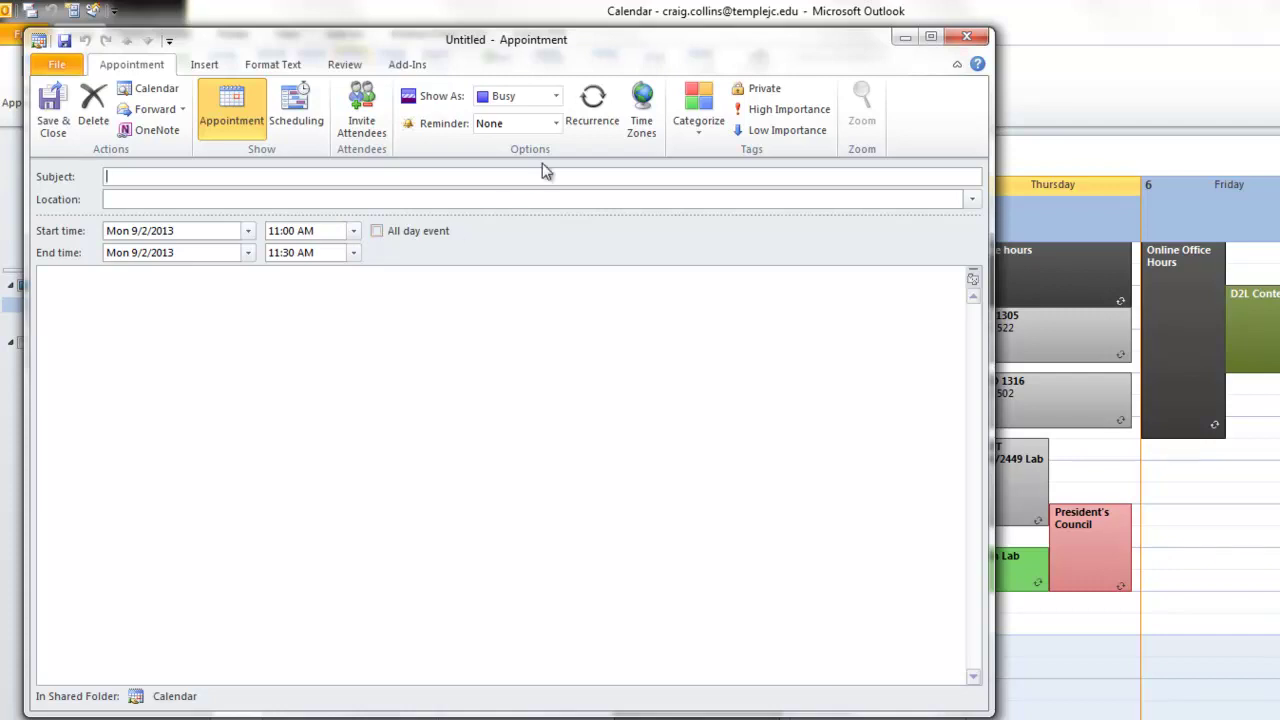
- View the recurrence settings and category options of the new appointment, and switch away from the calendar
{"action": "left_click", "coordinate": [590, 102]}
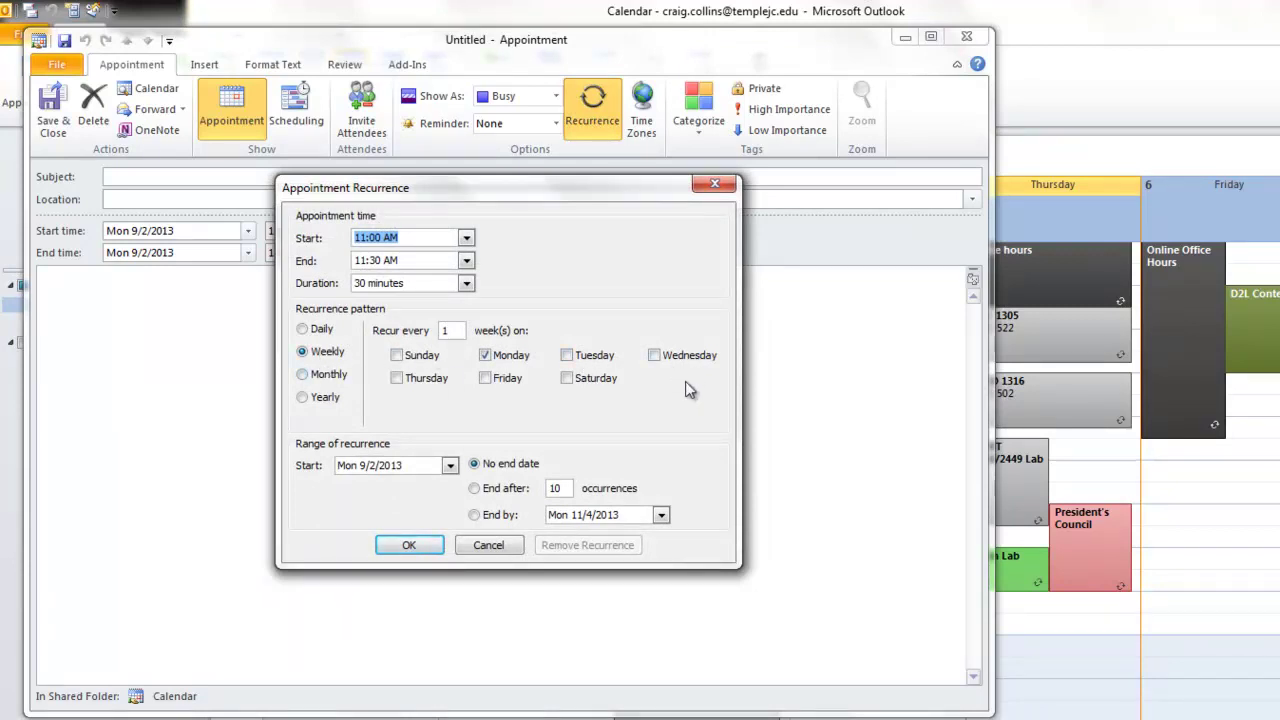
{"action": "left_click", "coordinate": [714, 186]}
{"action": "left_click", "coordinate": [700, 118]}
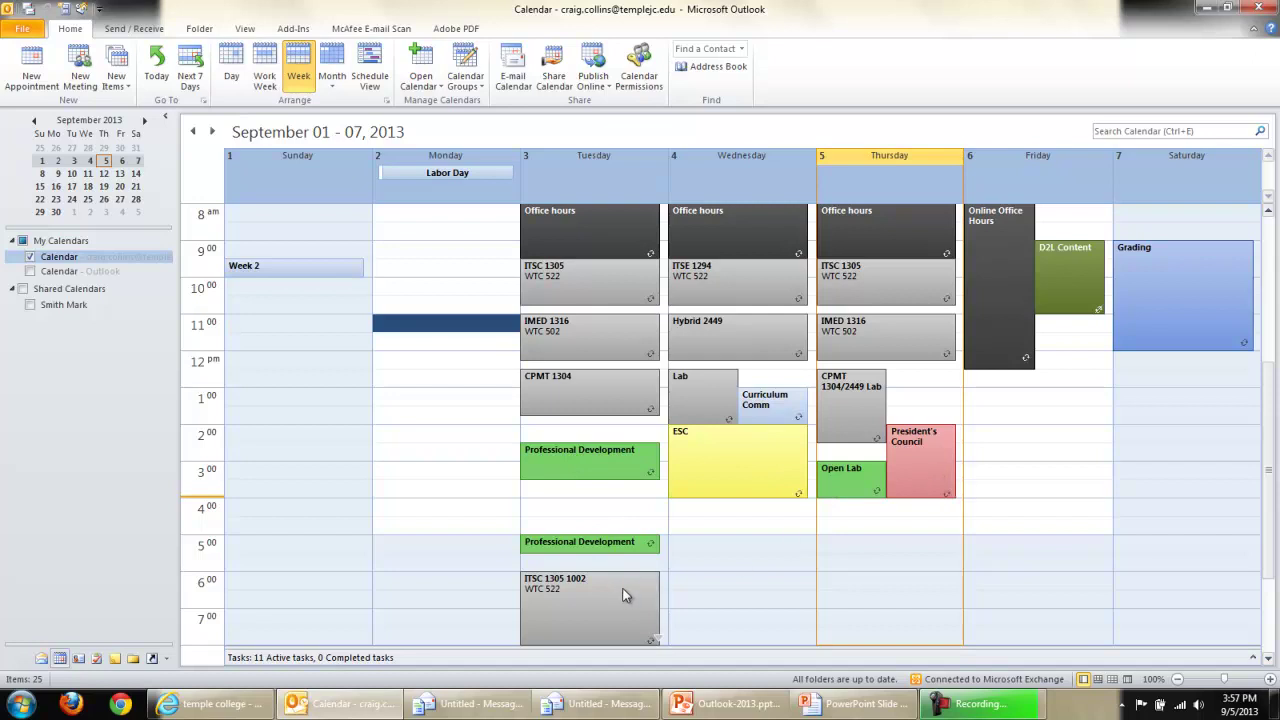
{"action": "key", "text": "alt+Tab"}
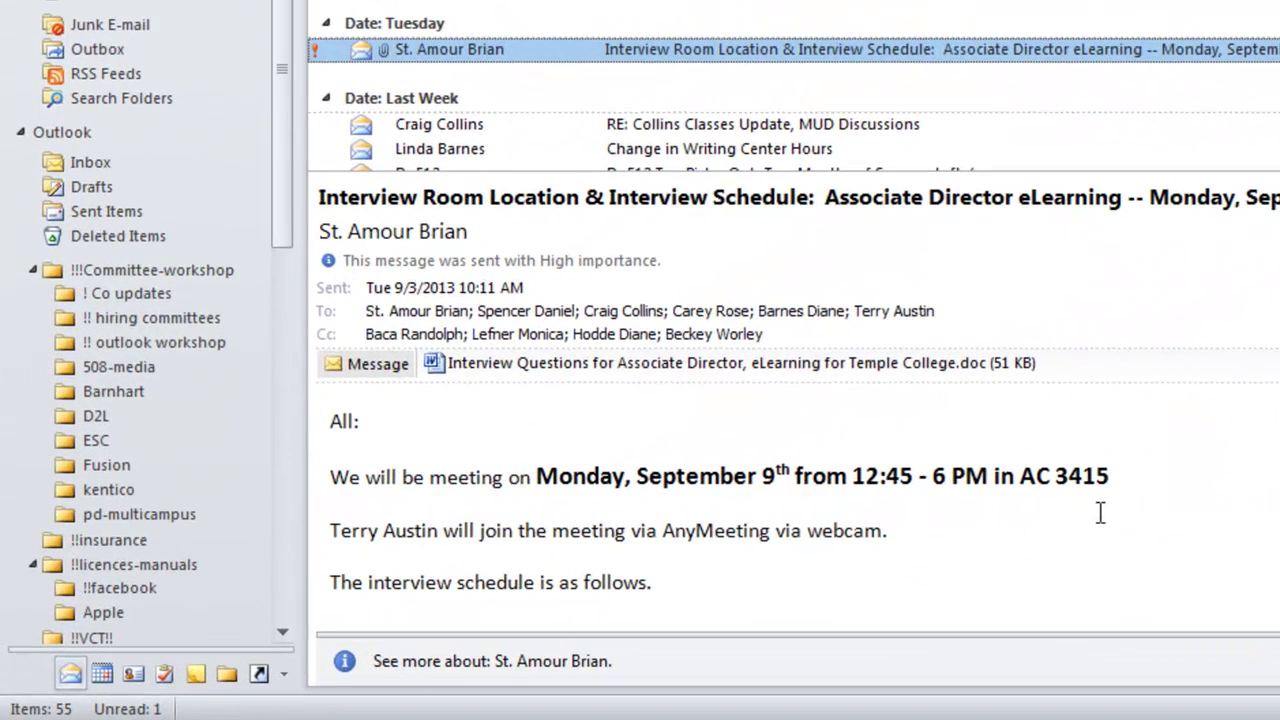
- Create a calendar appointment from the selected interview schedule e-mail
{"action": "scroll", "coordinate": [150, 600], "scroll_direction": "down", "scroll_amount": 1}
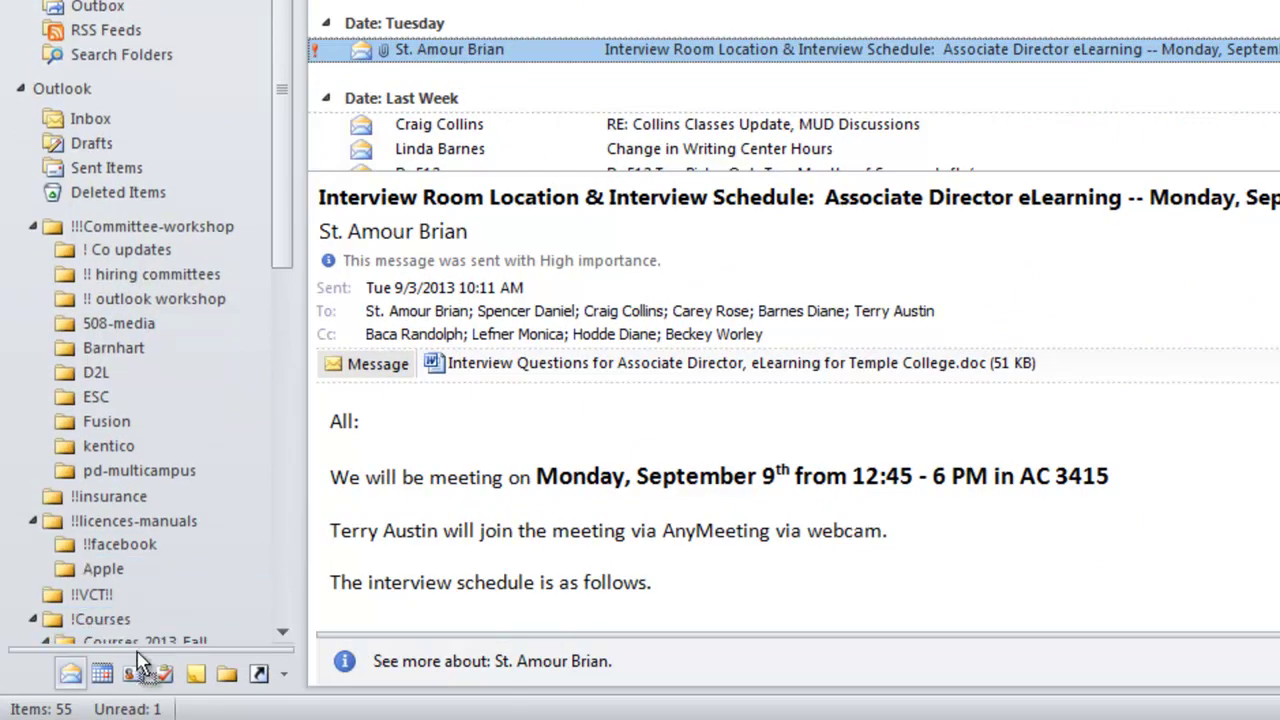
{"action": "left_click_drag", "start_coordinate": [107, 683], "coordinate": [104, 678]}
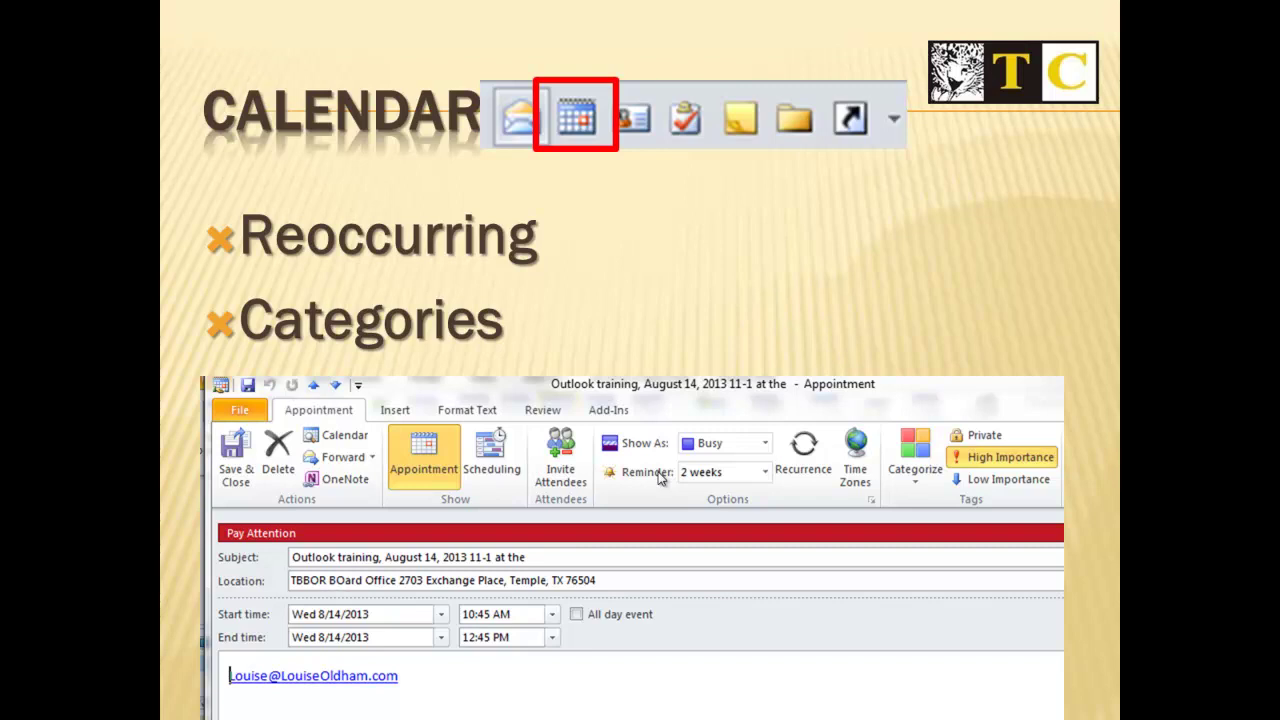
{"action": "left_click", "coordinate": [658, 477]}
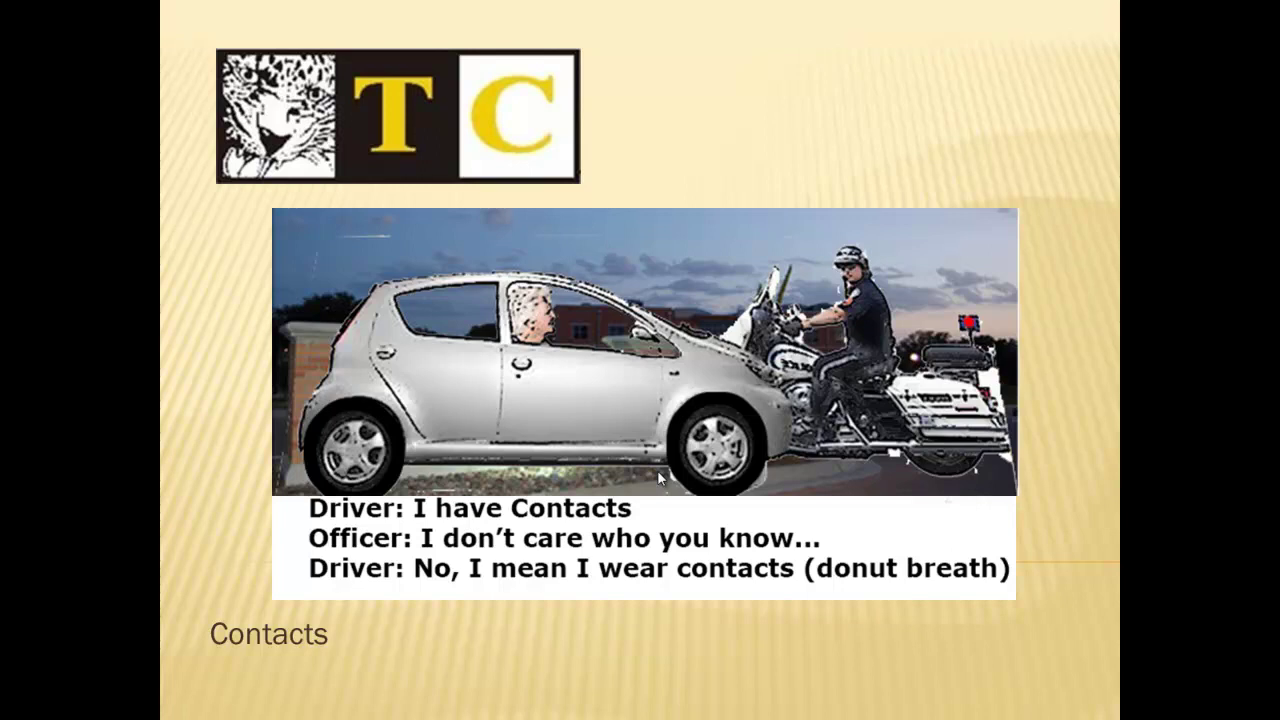
{"action": "left_click", "coordinate": [658, 471]}
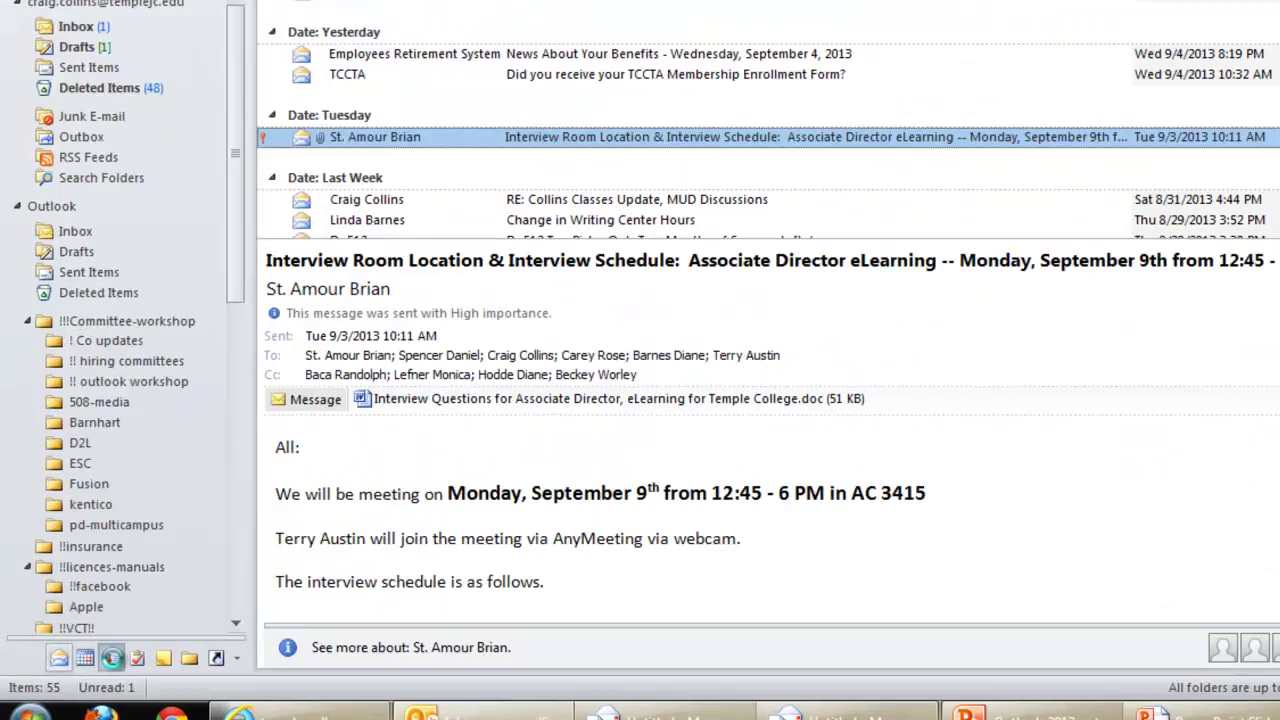
- Open the contacts, jump to the entries under D and K, and view the members of the PD Group contact group
{"action": "left_click", "coordinate": [97, 697]}
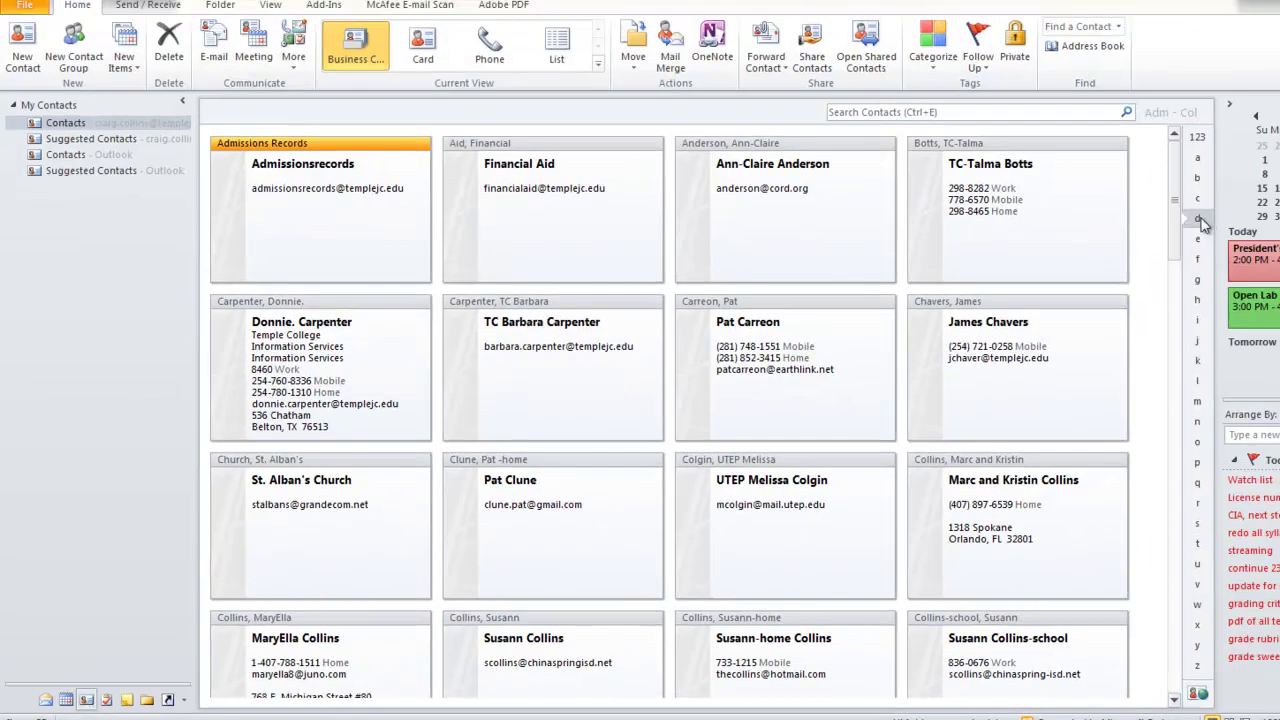
{"action": "left_click", "coordinate": [1201, 341]}
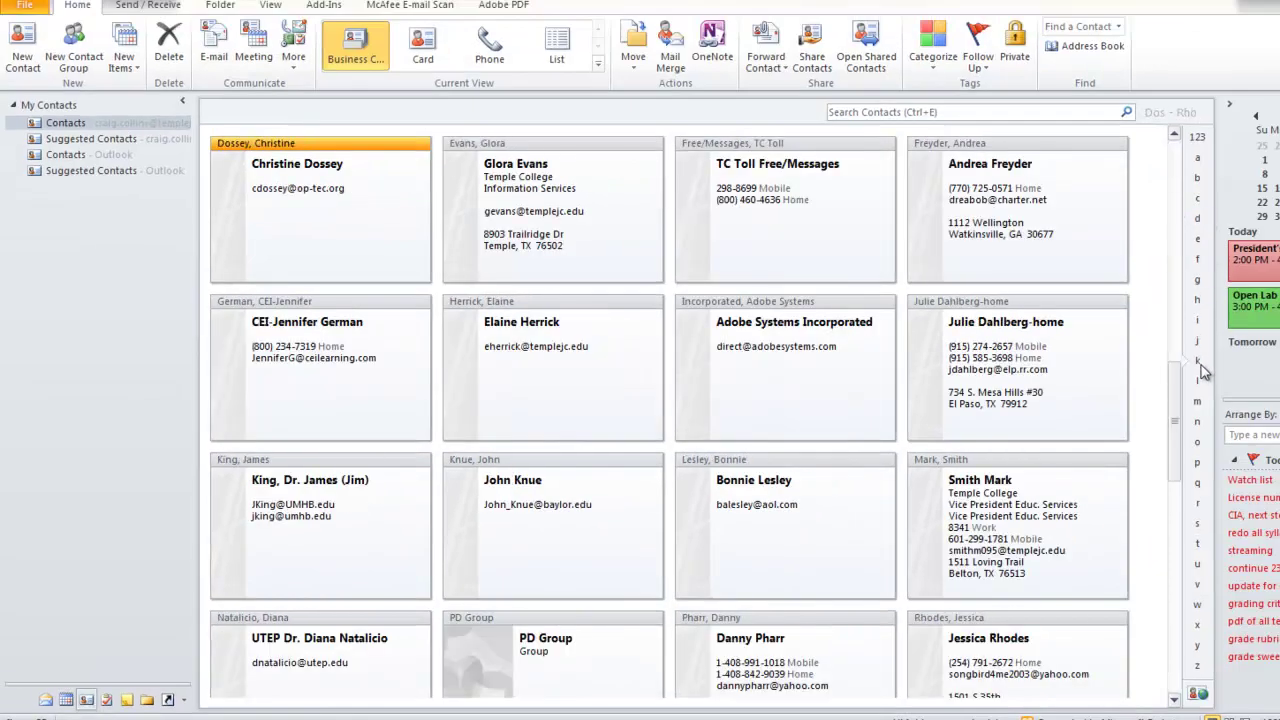
{"action": "left_click", "coordinate": [1200, 364]}
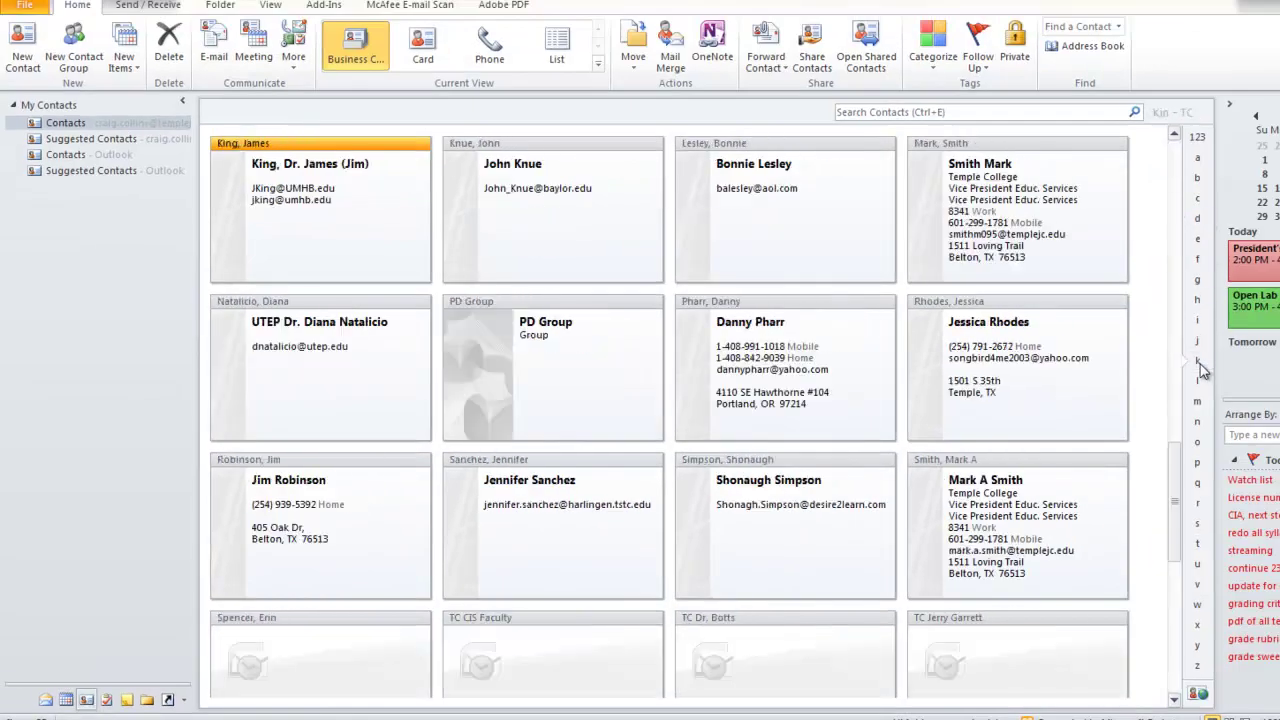
{"action": "double_click", "coordinate": [556, 345]}
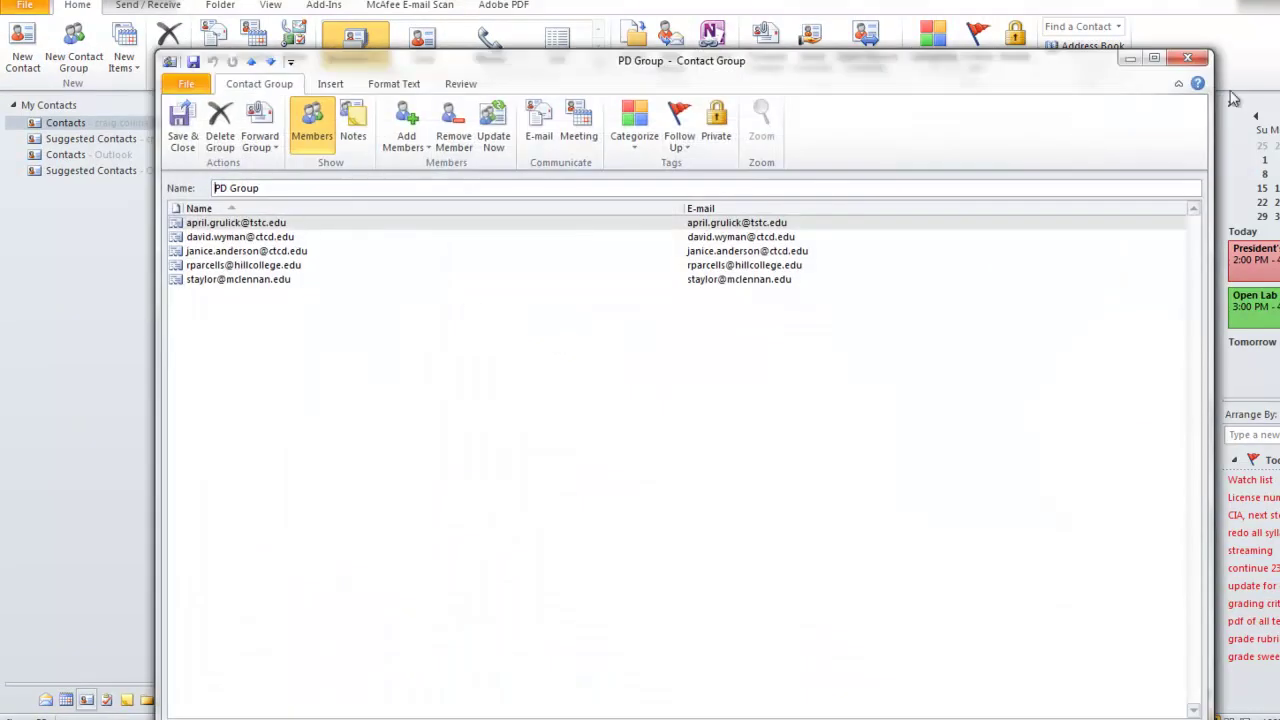
{"action": "key", "text": "Escape"}
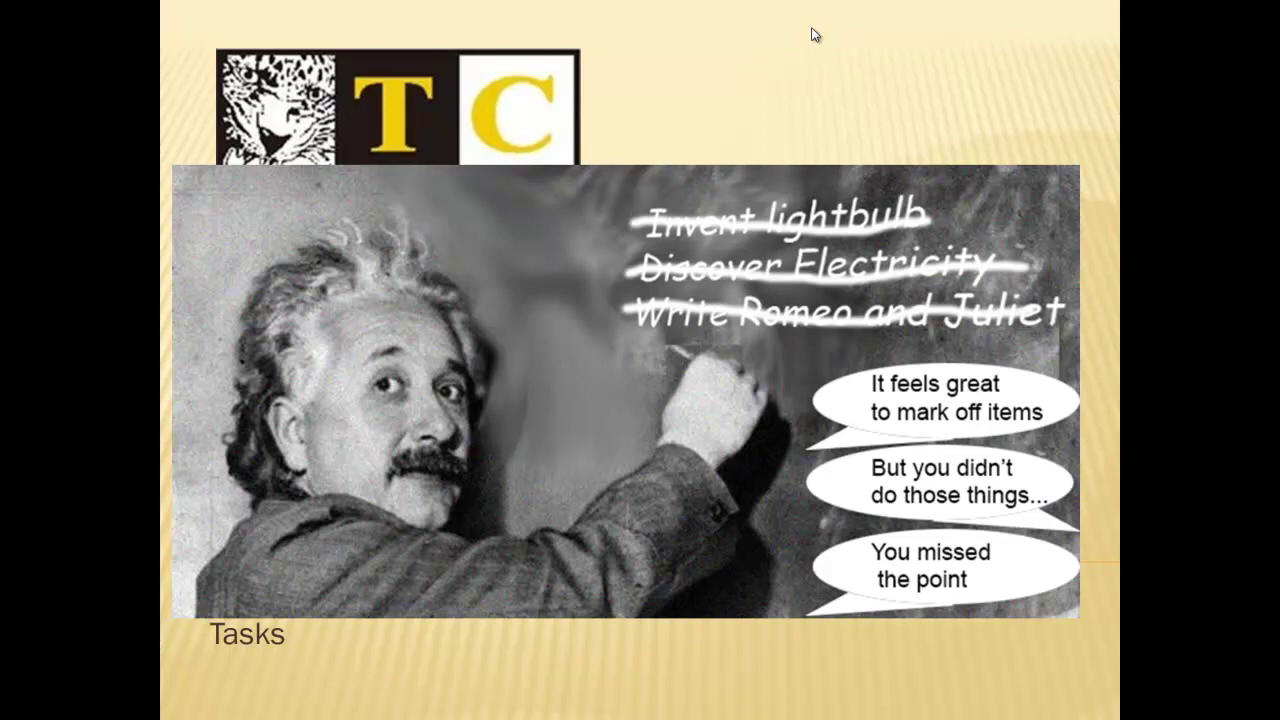
{"action": "left_click", "coordinate": [811, 35]}
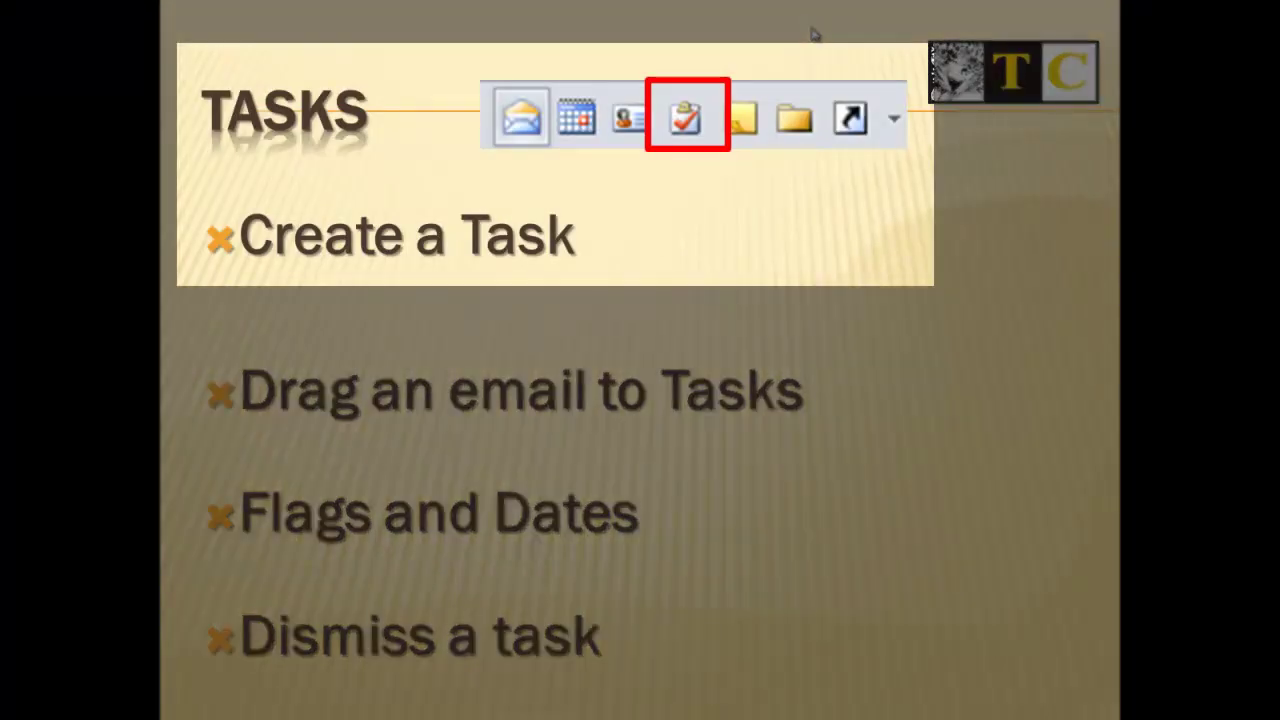
{"action": "left_click", "coordinate": [813, 35]}
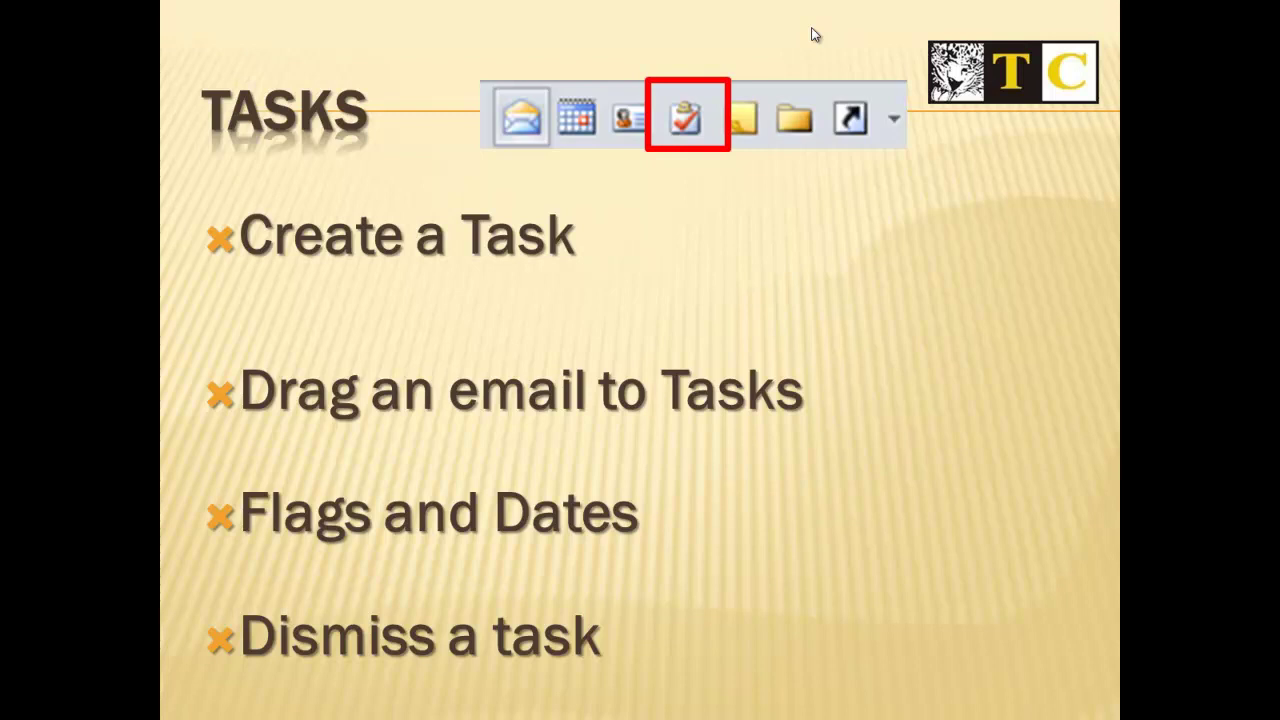
{"action": "left_click", "coordinate": [812, 35]}
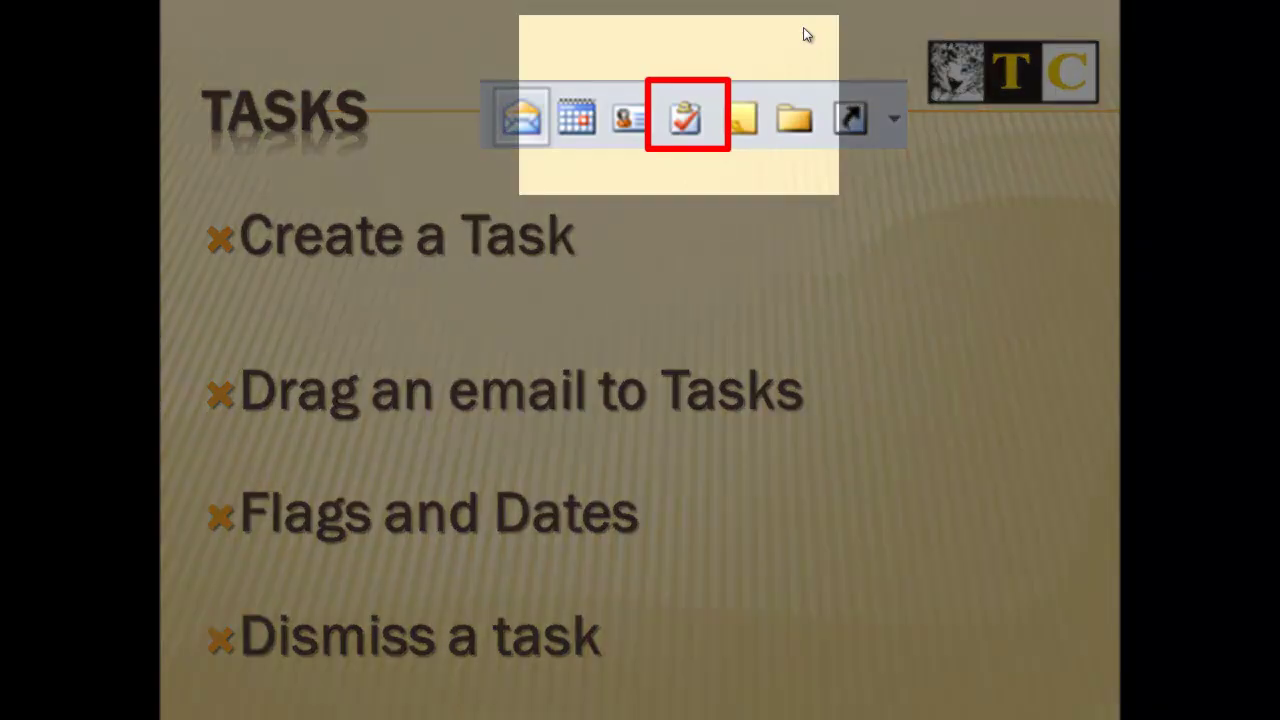
{"action": "left_click", "coordinate": [807, 35]}
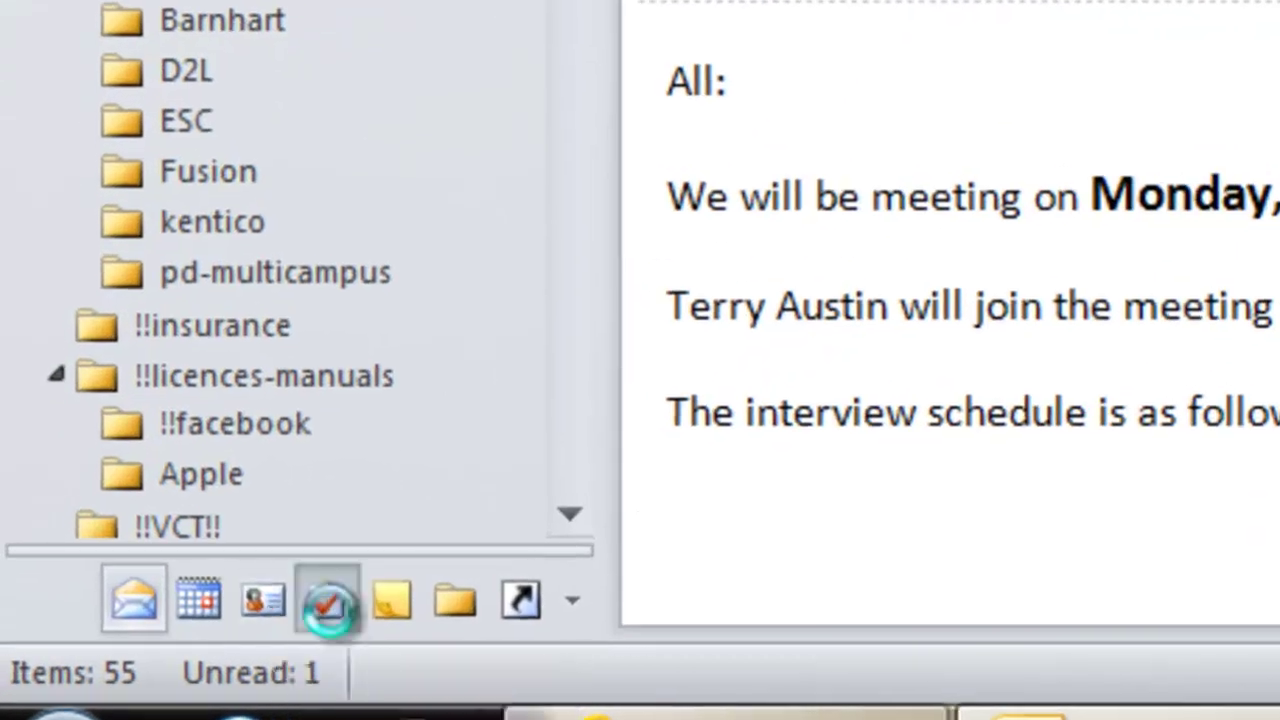
- Open the To-Do List and view a blank new task form and the options of the grade sweep task
{"action": "left_click", "coordinate": [166, 644]}
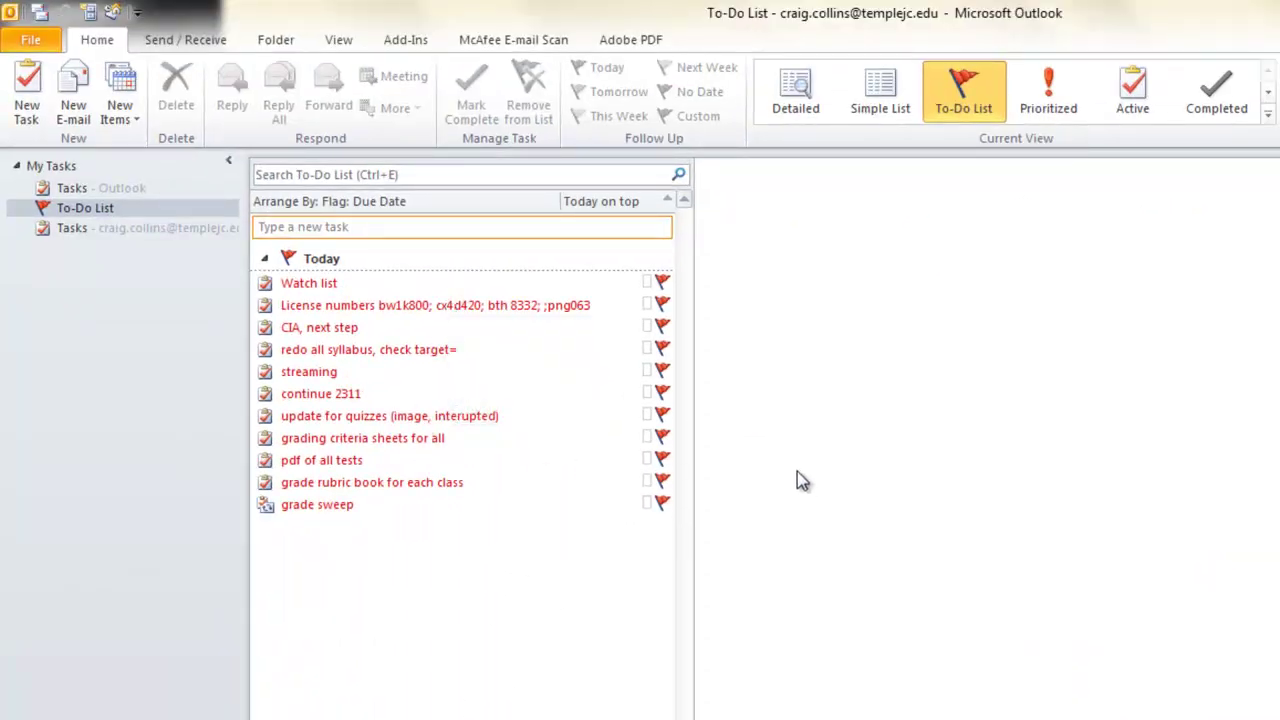
{"action": "left_click", "coordinate": [30, 112]}
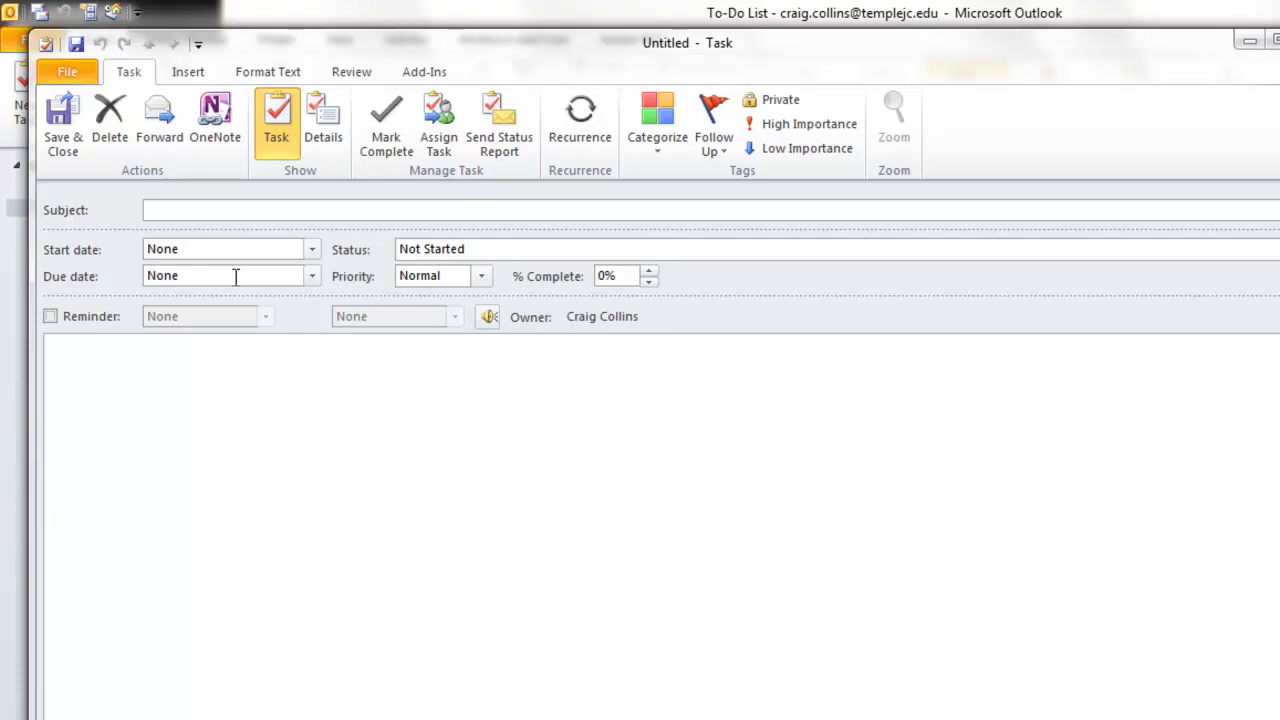
{"action": "key", "text": "Escape"}
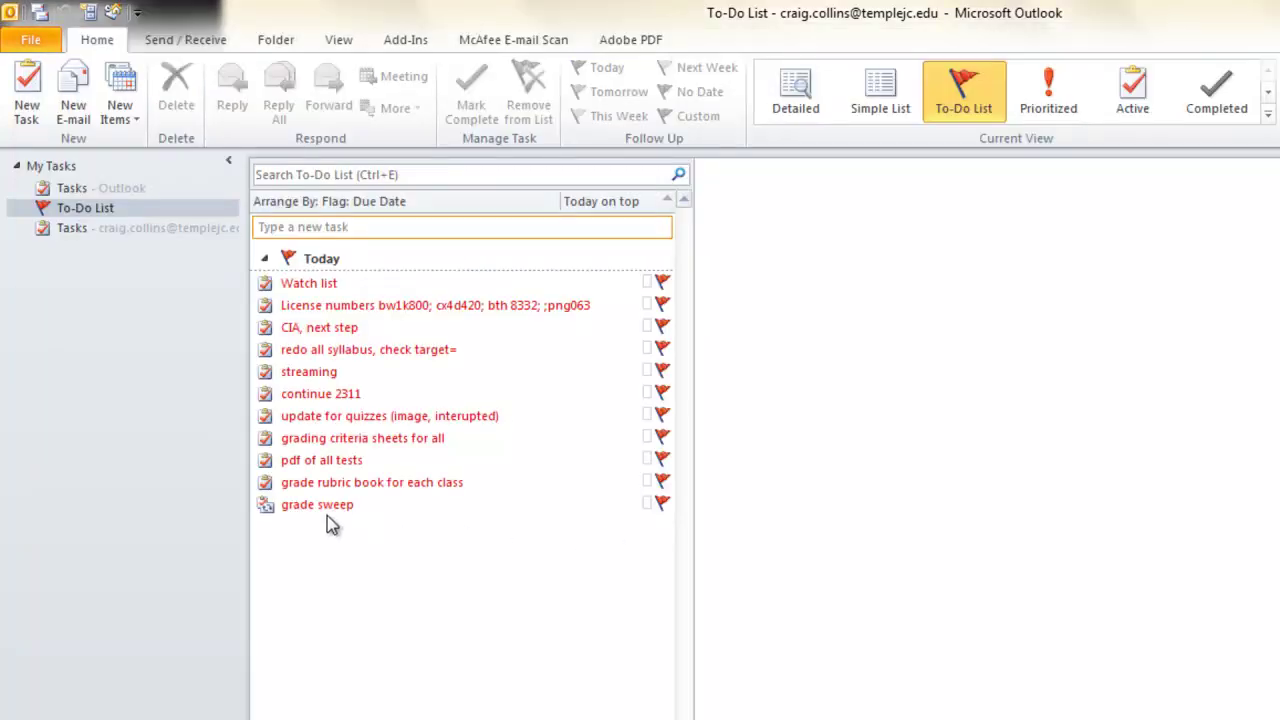
{"action": "mouse_move", "coordinate": [327, 514]}
{"action": "right_click", "coordinate": [388, 511]}
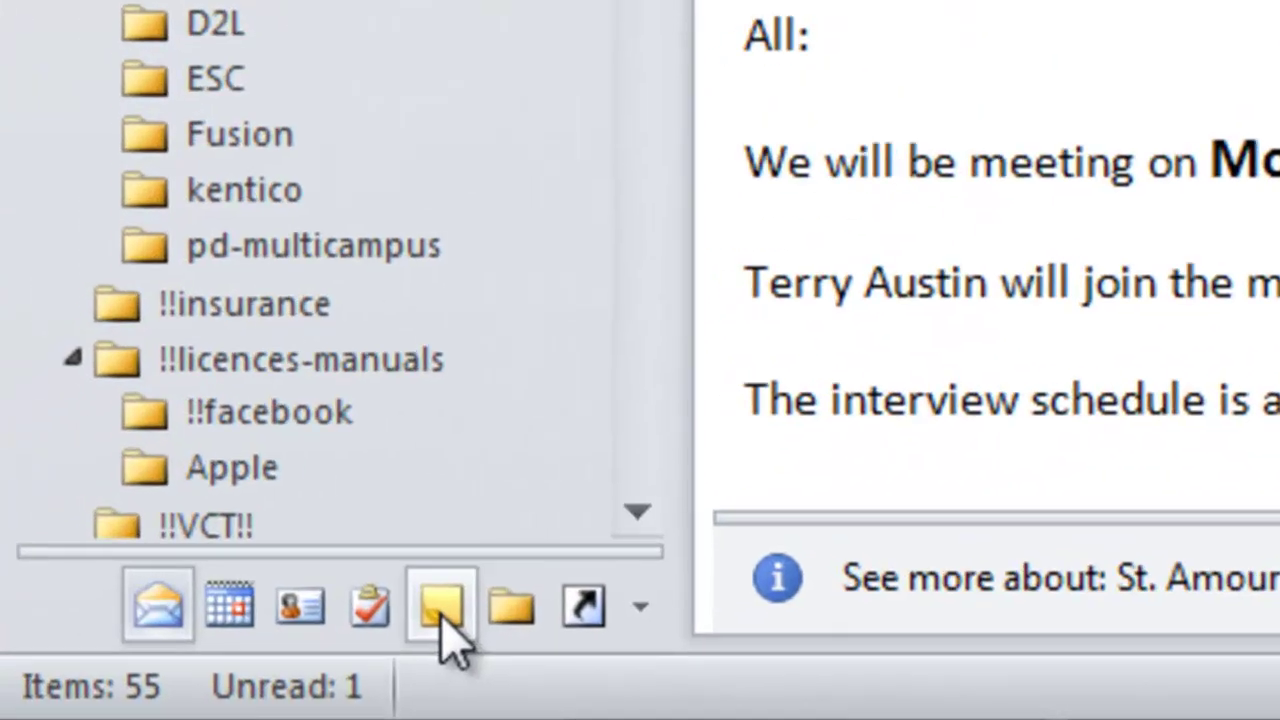
- Create a new note in Notes with the text "Try to leave before 5:00" and return to the presentation
{"action": "left_click", "coordinate": [172, 643]}
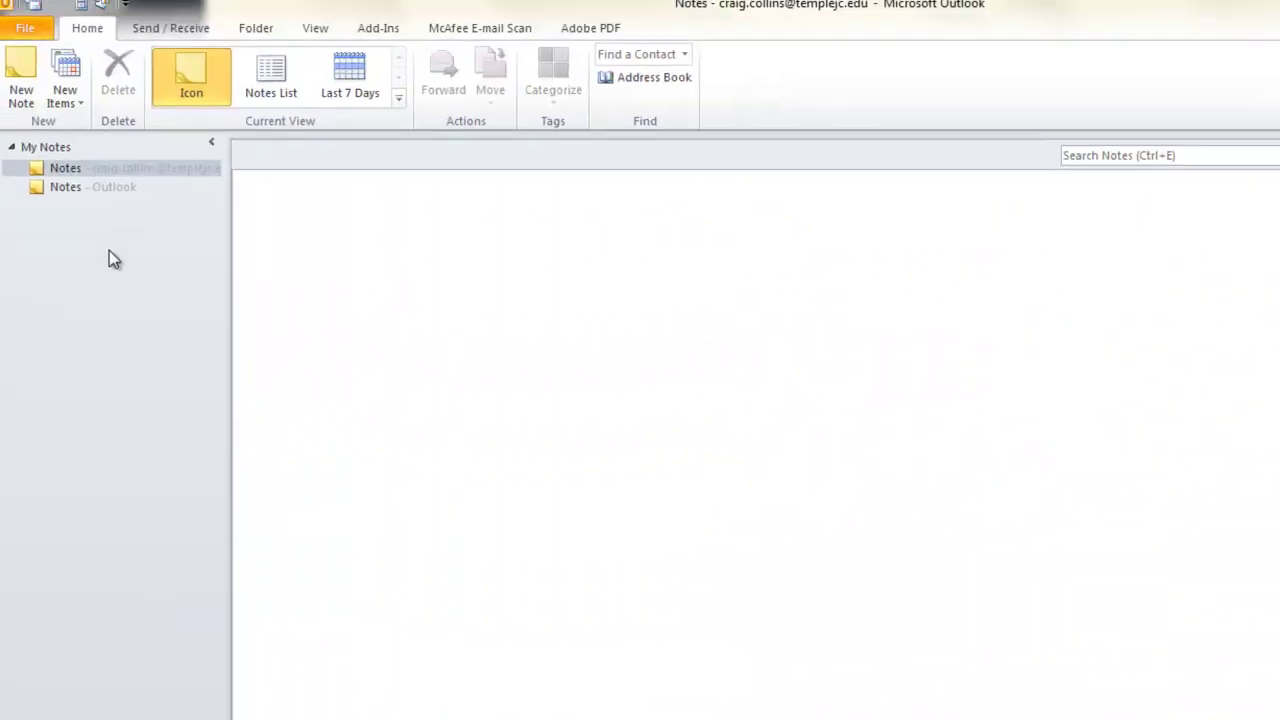
{"action": "left_click", "coordinate": [21, 78]}
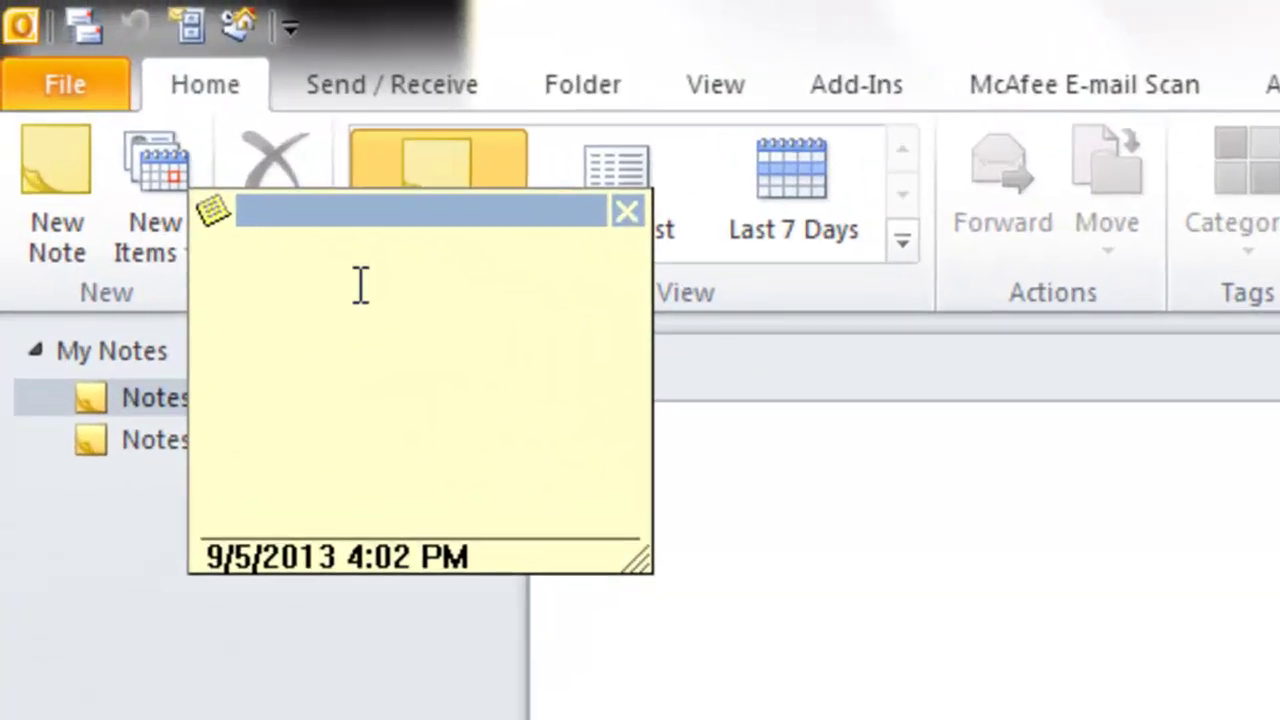
{"action": "type", "text": "Try to "}
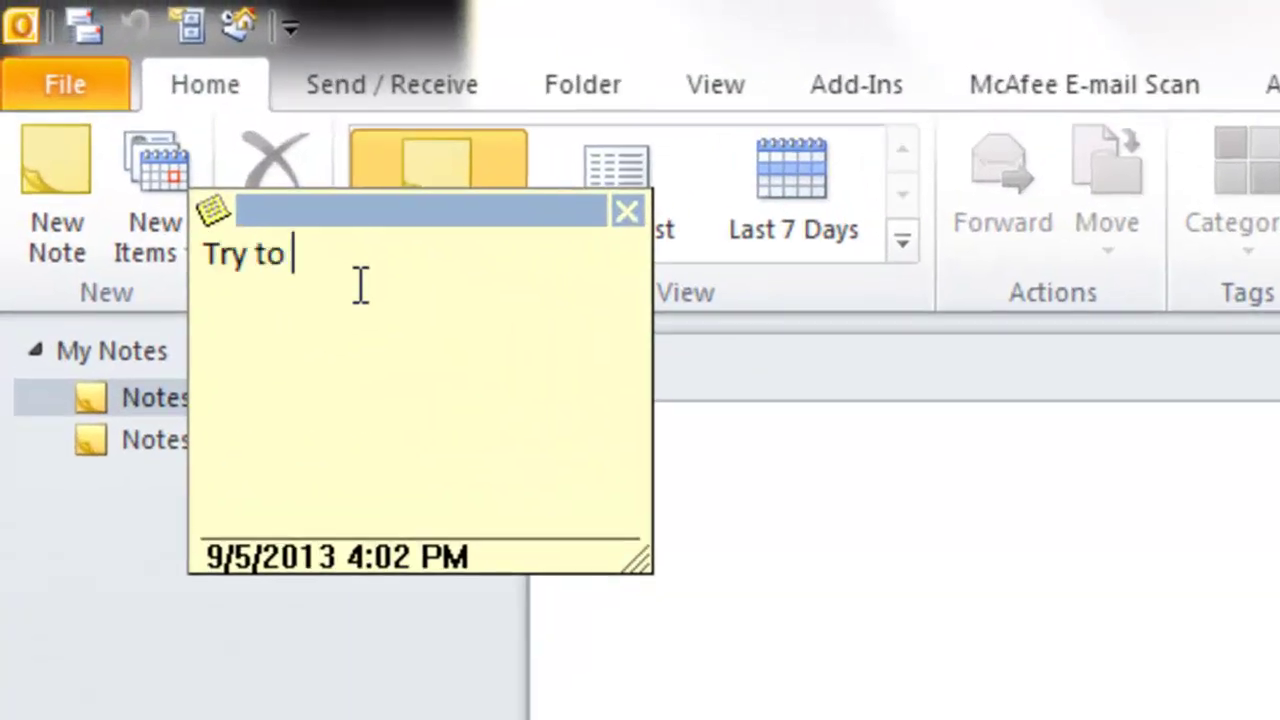
{"action": "type", "text": "leave before"}
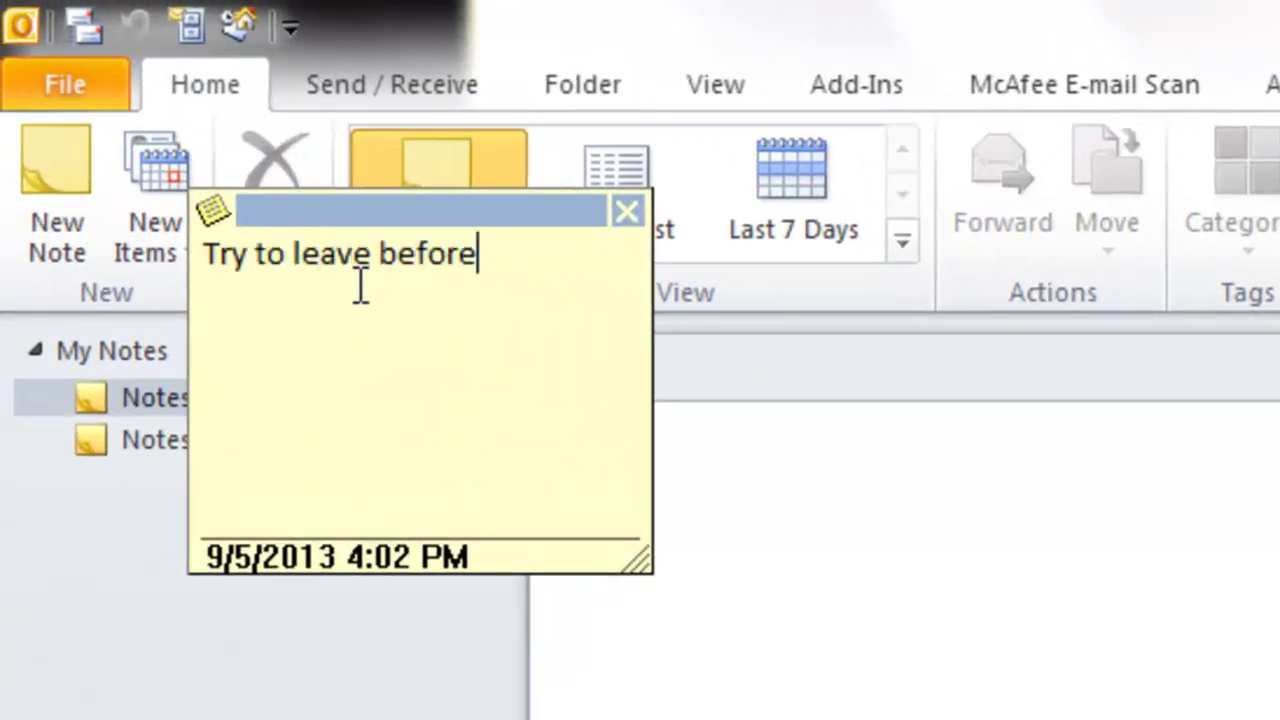
{"action": "type", "text": " 5:"}
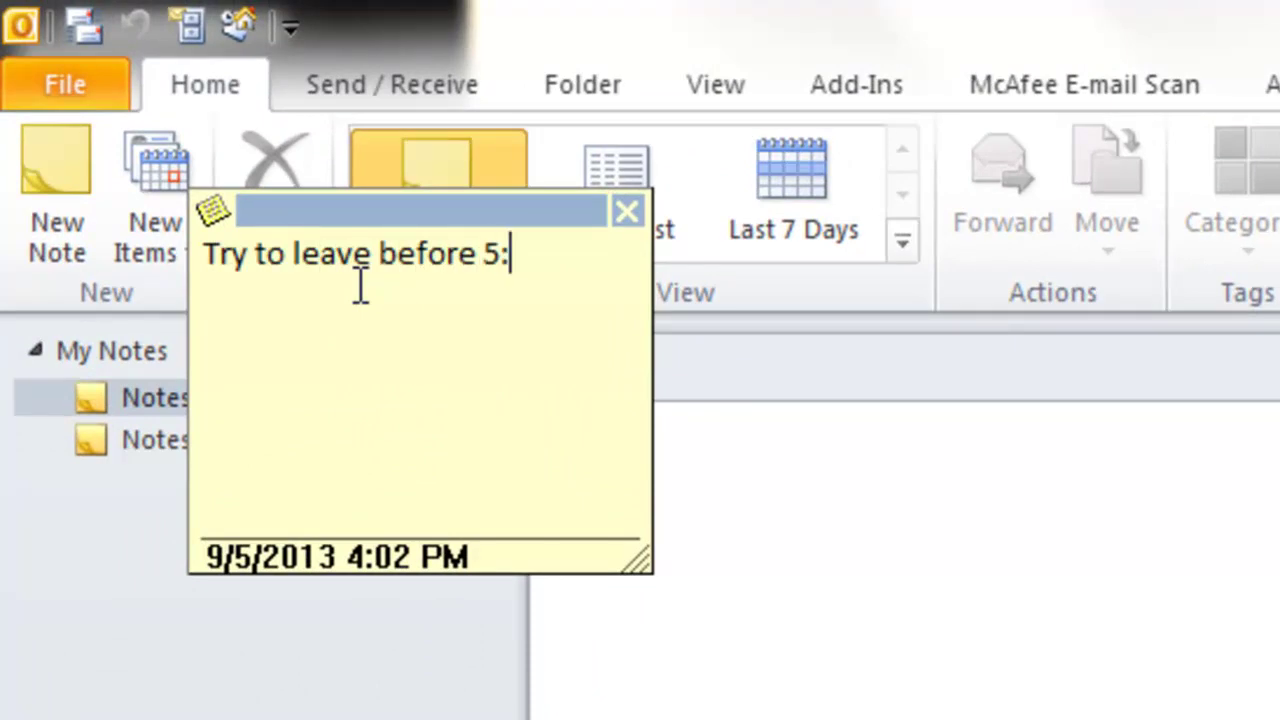
{"action": "type", "text": "00"}
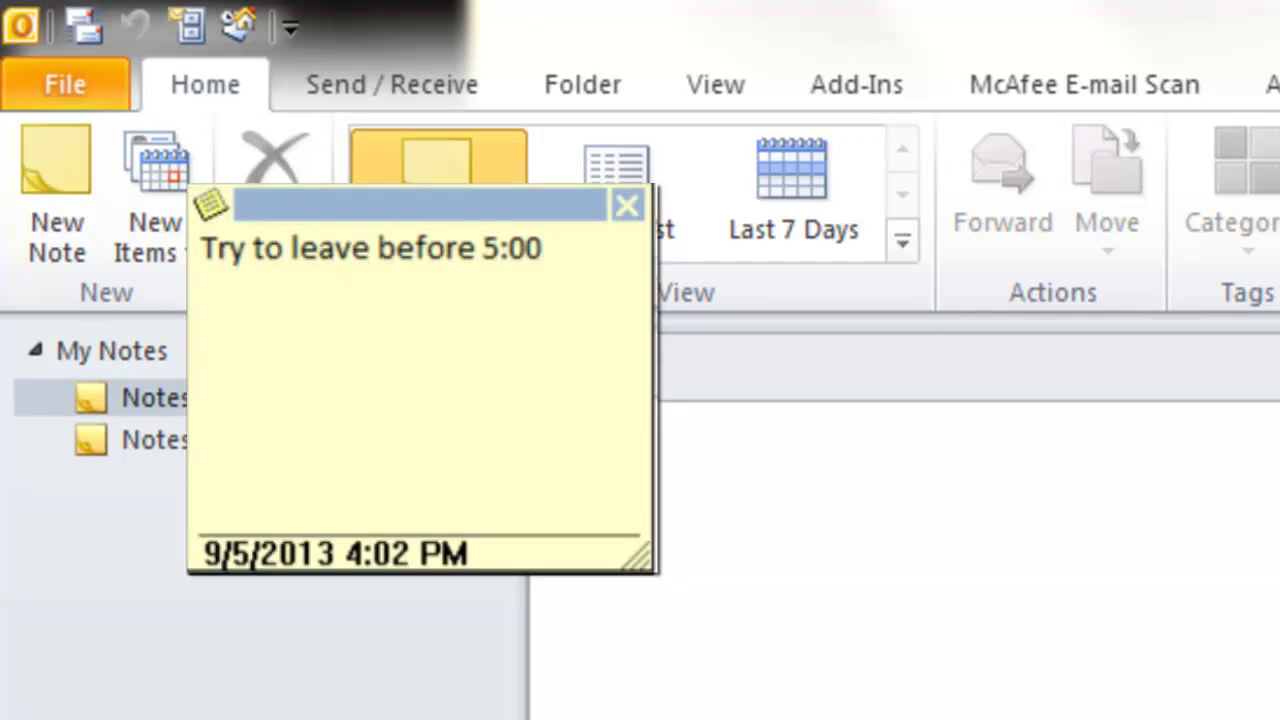
{"action": "key", "text": "ctrl+2"}
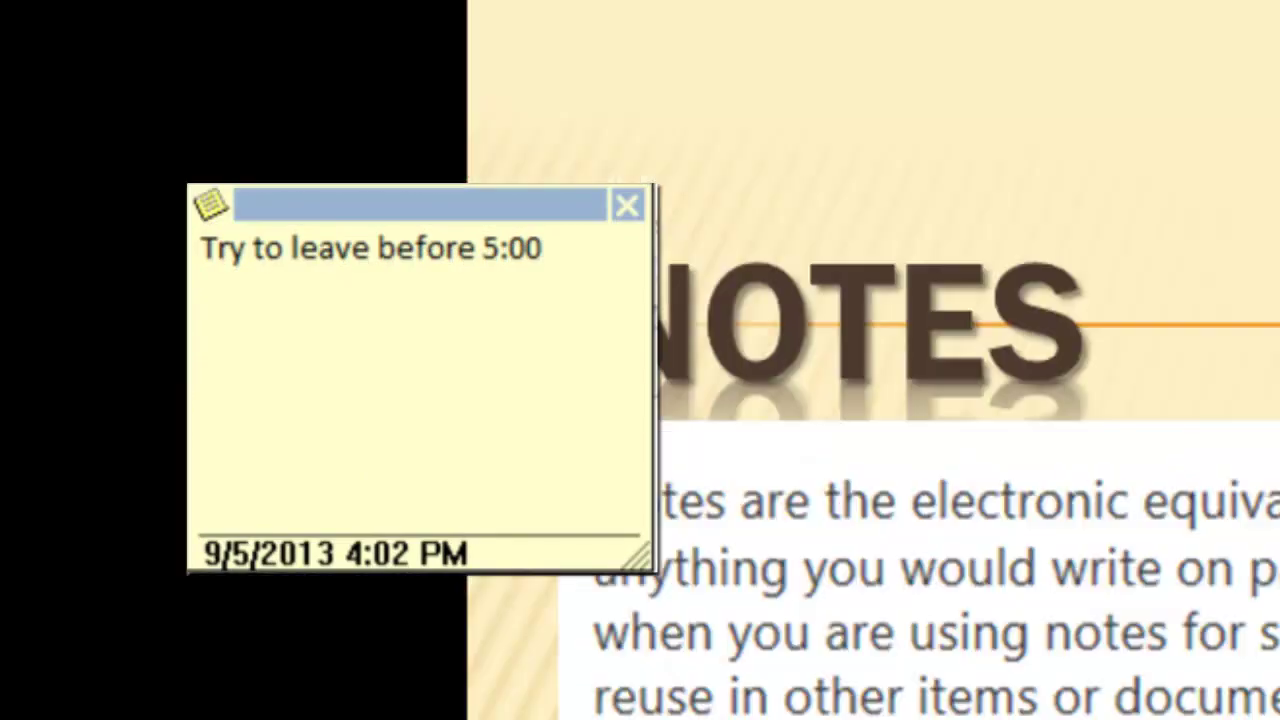